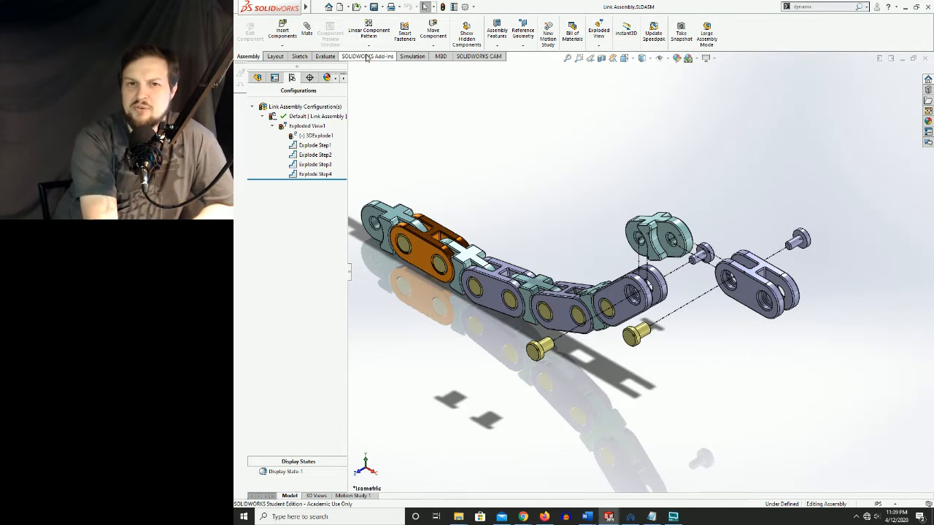
Create a new drawing document with the standard B (ANSI) Landscape sheet format
{"action": "left_click", "coordinate": [340, 8]}
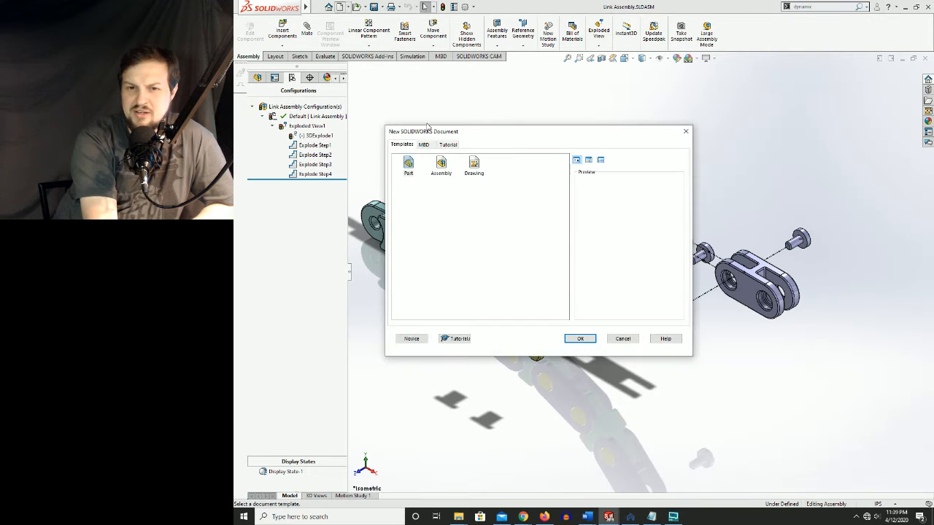
{"action": "double_click", "coordinate": [475, 165]}
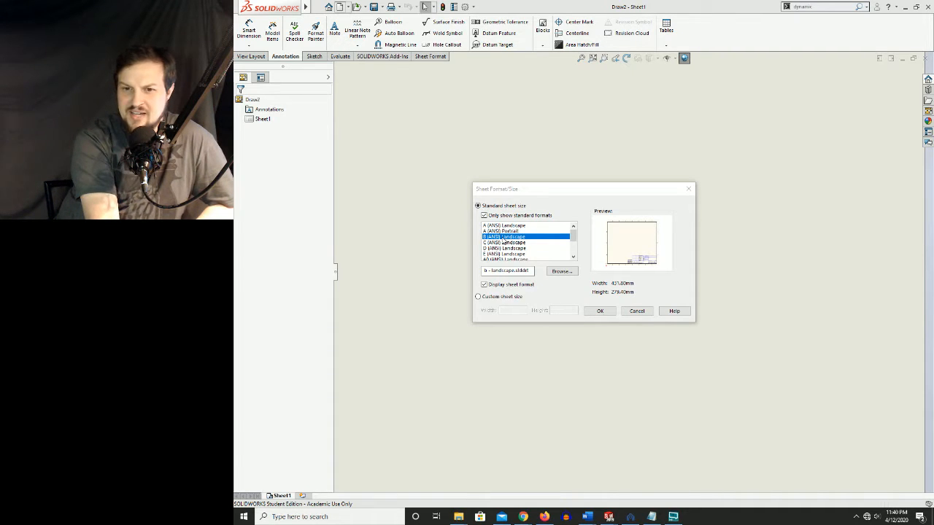
{"action": "left_click", "coordinate": [600, 311]}
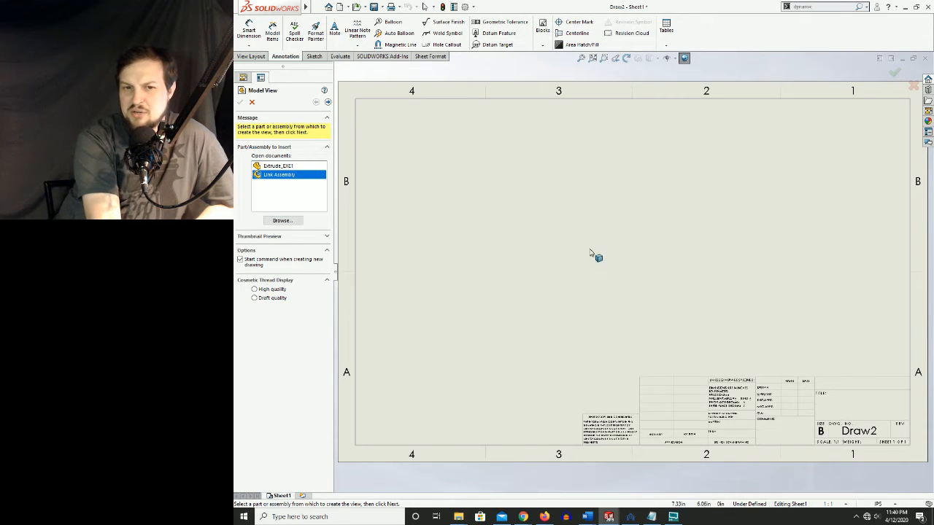
Place an isometric view of Link Assembly left of the sheet's center, using the Default configuration in its Exploded View1 state
{"action": "double_click", "coordinate": [279, 176]}
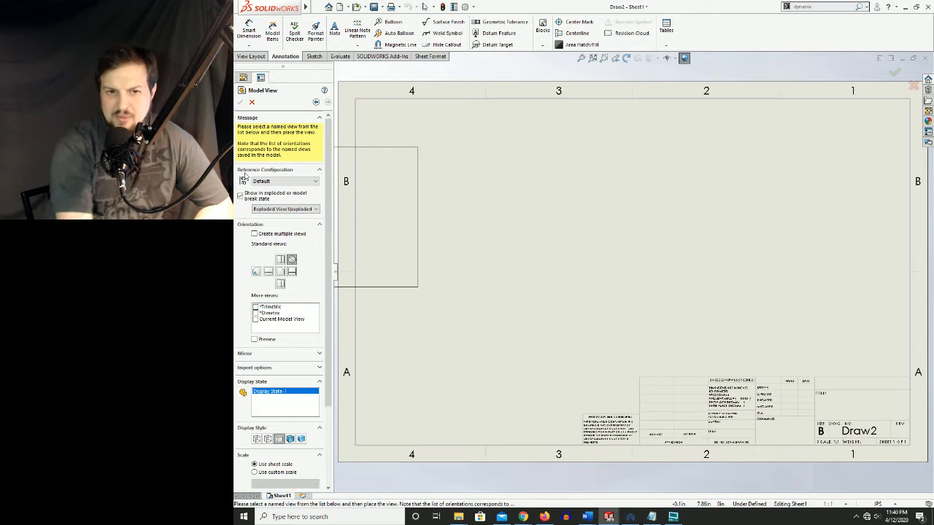
{"action": "left_click", "coordinate": [284, 181]}
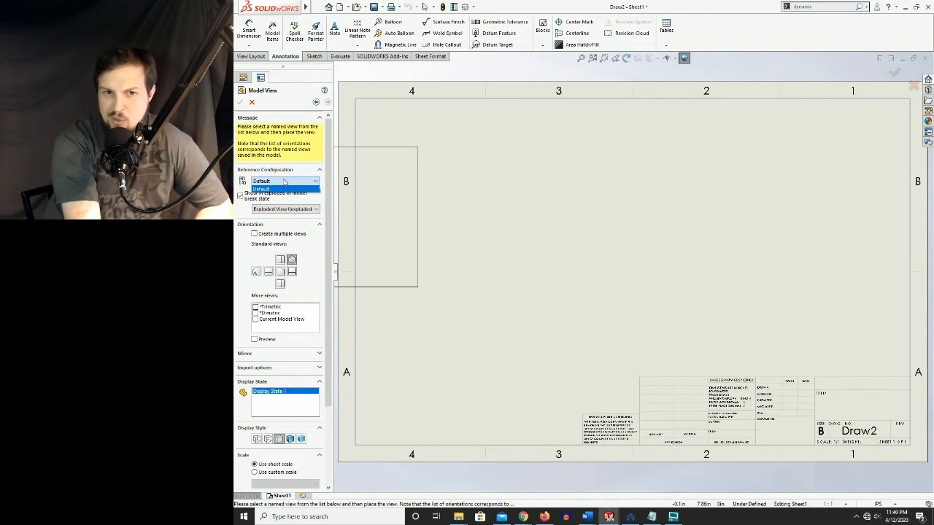
{"action": "left_click", "coordinate": [277, 189]}
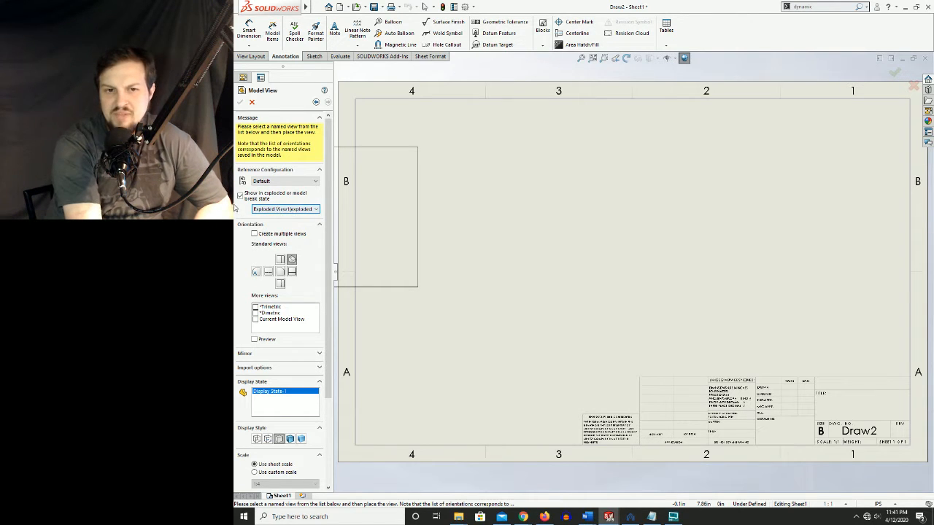
{"action": "left_click", "coordinate": [301, 209]}
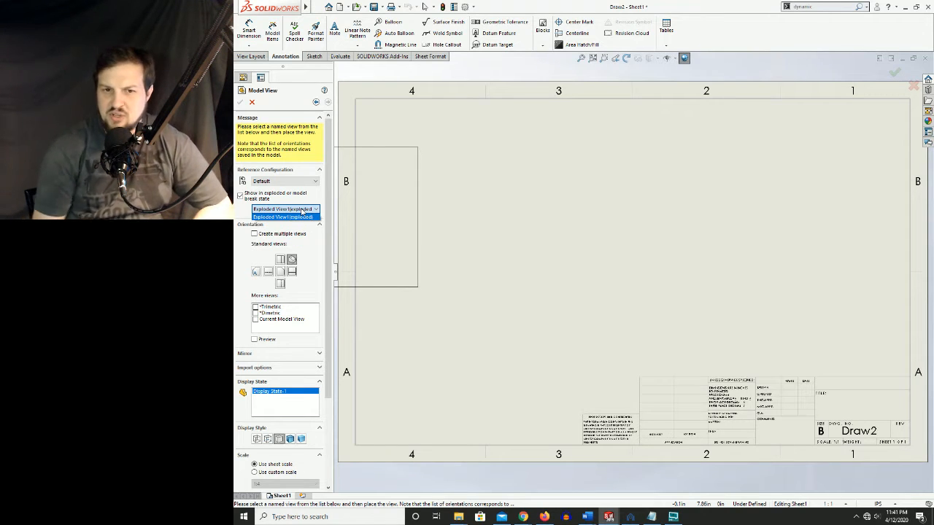
{"action": "left_click", "coordinate": [302, 211]}
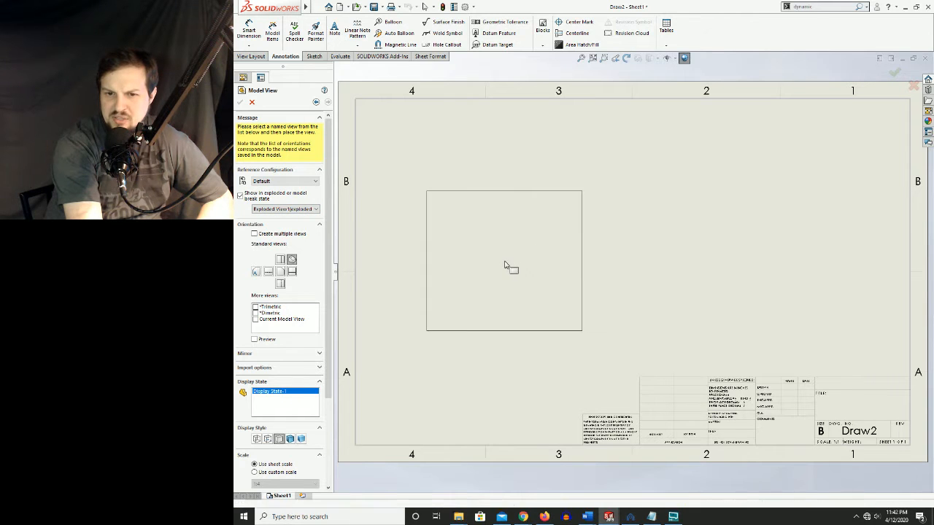
{"action": "left_click", "coordinate": [504, 265]}
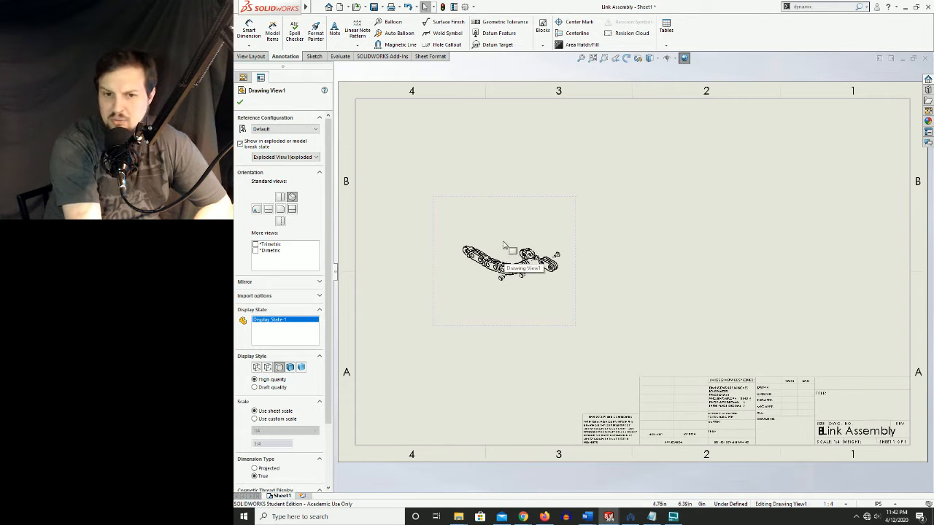
Give the exploded drawing view a custom scale of 2:3
{"action": "scroll", "coordinate": [279, 243], "scroll_direction": "down", "scroll_amount": 3}
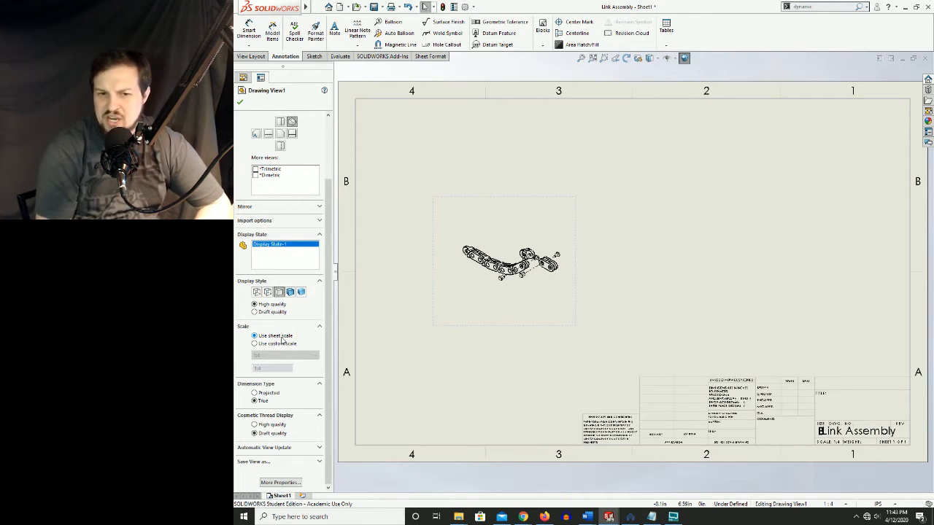
{"action": "left_click", "coordinate": [254, 343]}
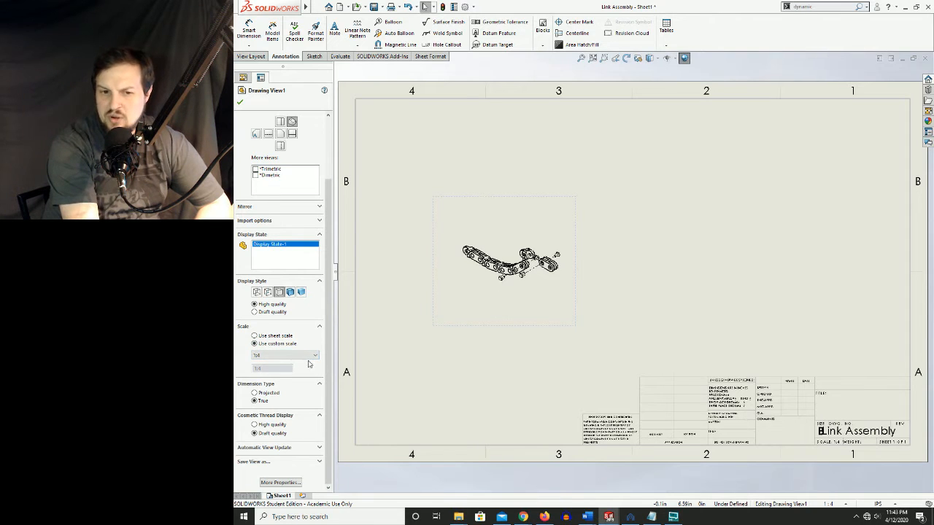
{"action": "left_click", "coordinate": [291, 357]}
{"action": "left_click", "coordinate": [276, 375]}
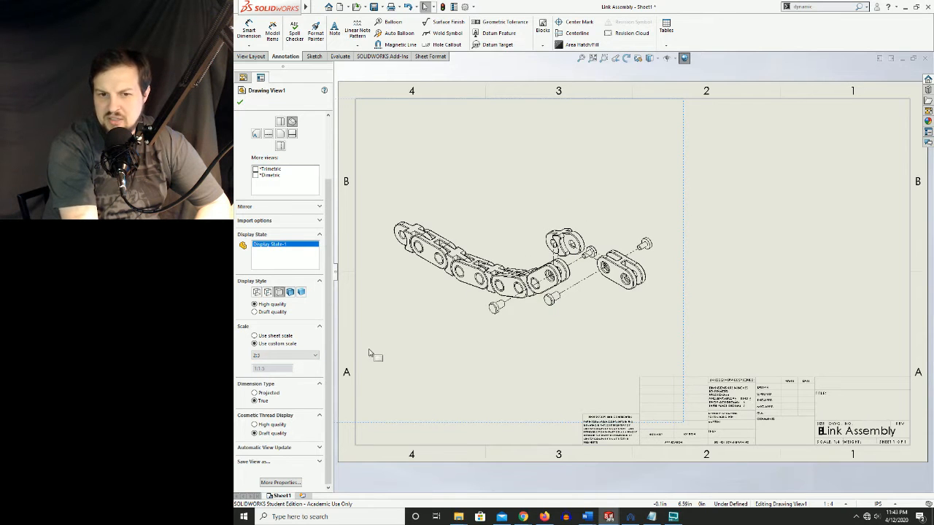
Try custom scales of 1:2 and 1:1 on the exploded view and return it to 2:3
{"action": "left_click", "coordinate": [281, 356]}
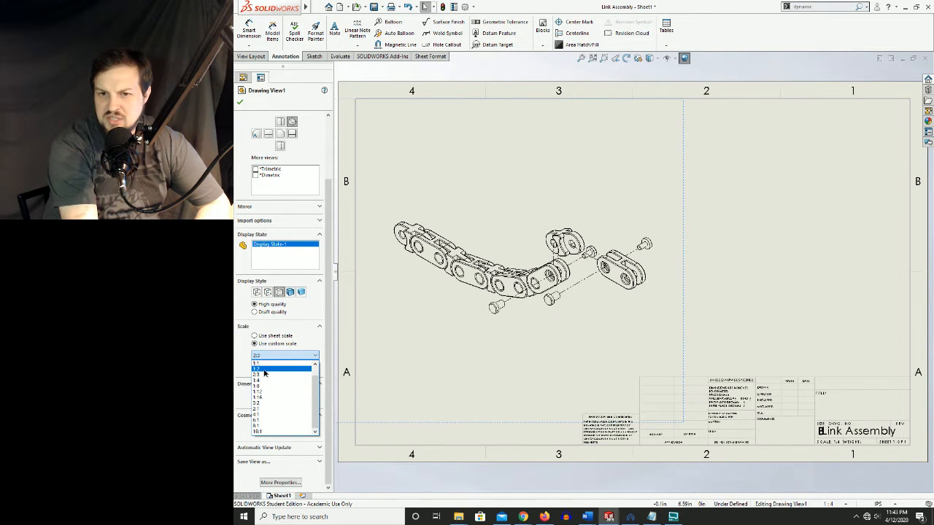
{"action": "left_click", "coordinate": [264, 372]}
{"action": "left_click", "coordinate": [279, 356]}
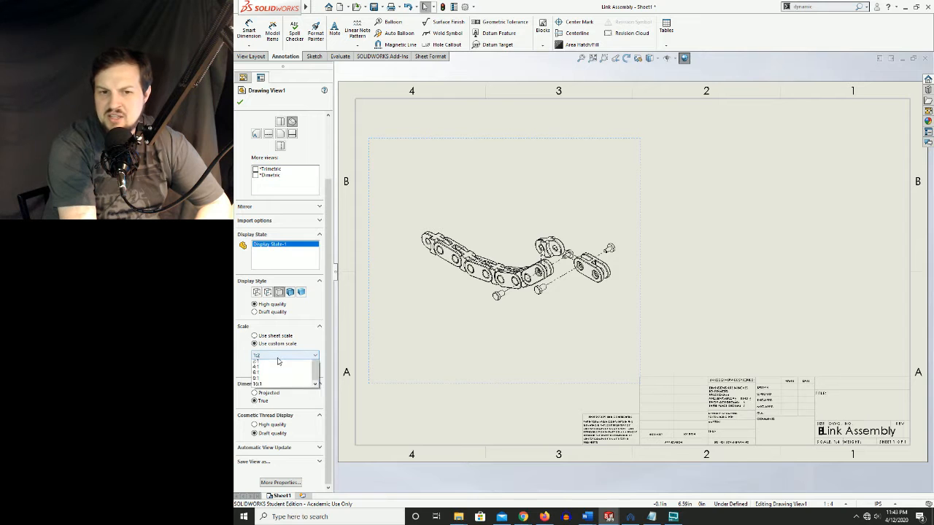
{"action": "left_click", "coordinate": [272, 364]}
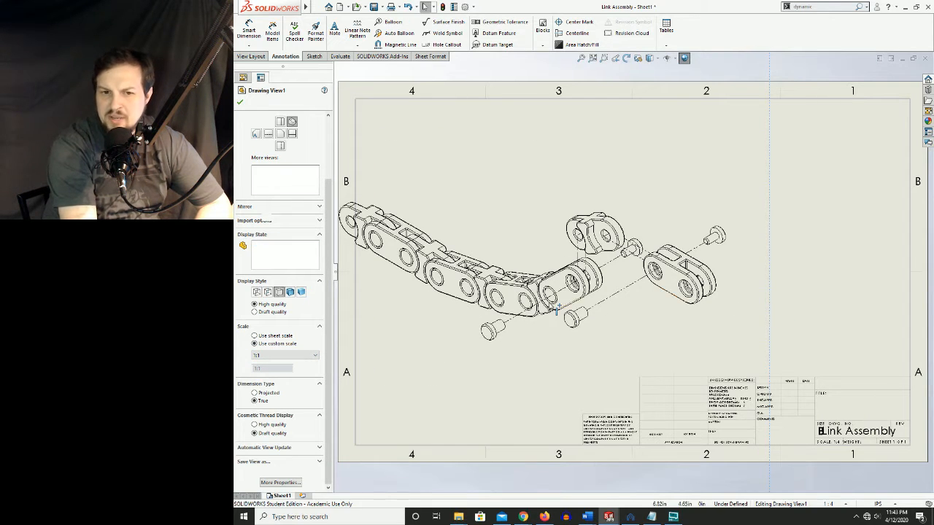
{"action": "left_click", "coordinate": [272, 354]}
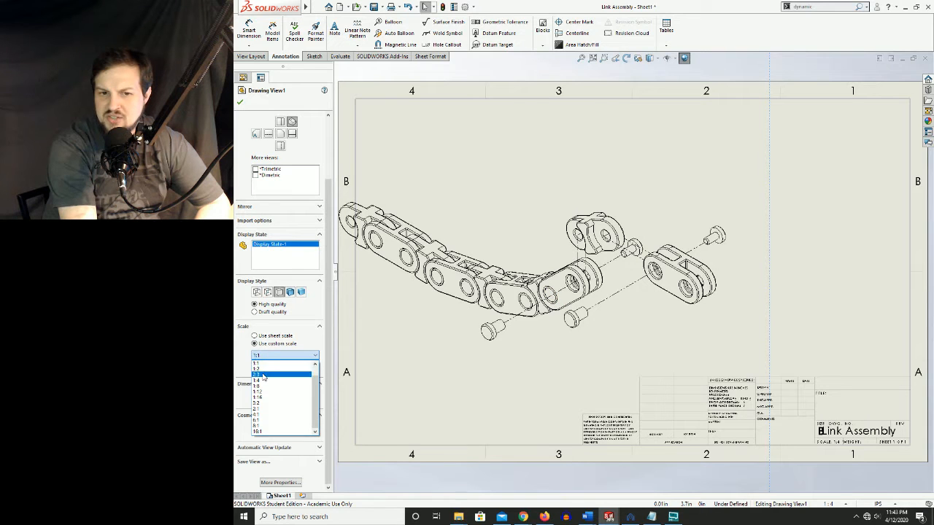
{"action": "left_click", "coordinate": [262, 374]}
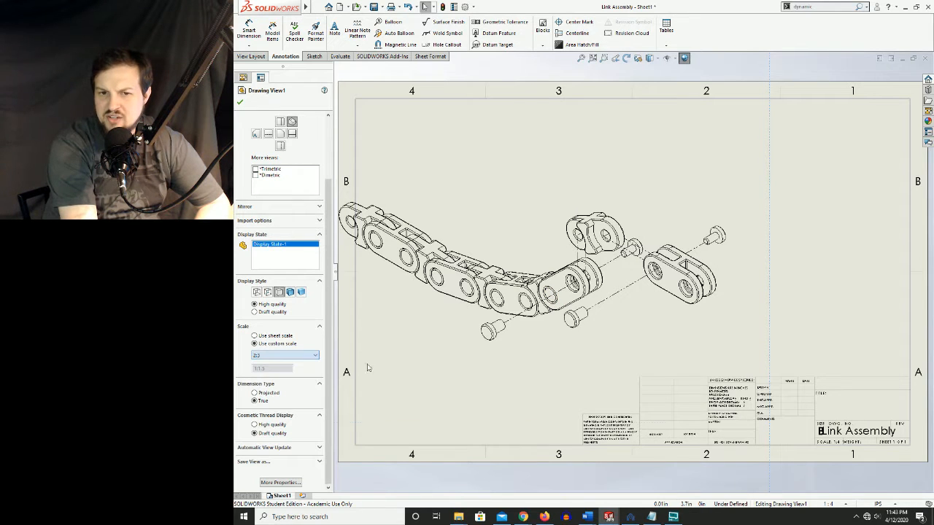
Move the exploded drawing view slightly left on the sheet and deselect it
{"action": "left_click_drag", "start_coordinate": [683, 320], "coordinate": [673, 320]}
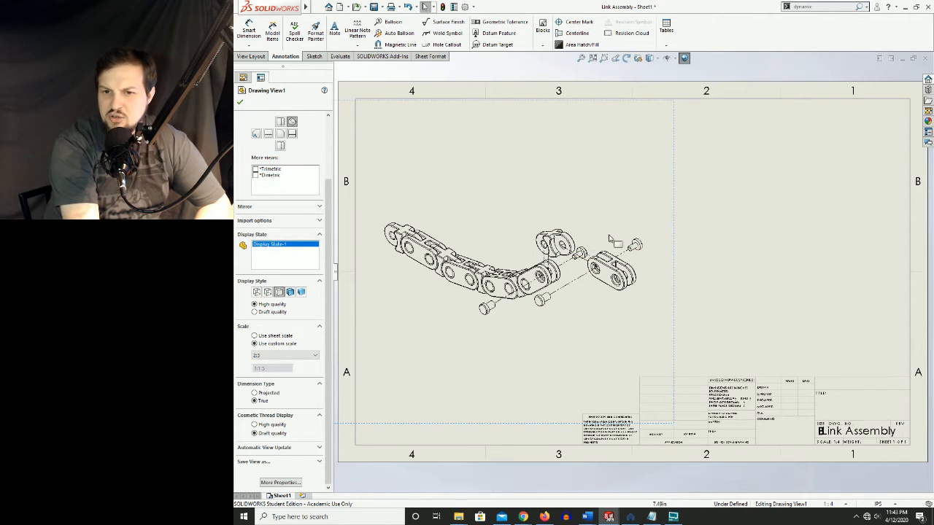
{"action": "left_click", "coordinate": [733, 245]}
{"action": "key", "text": "f"}
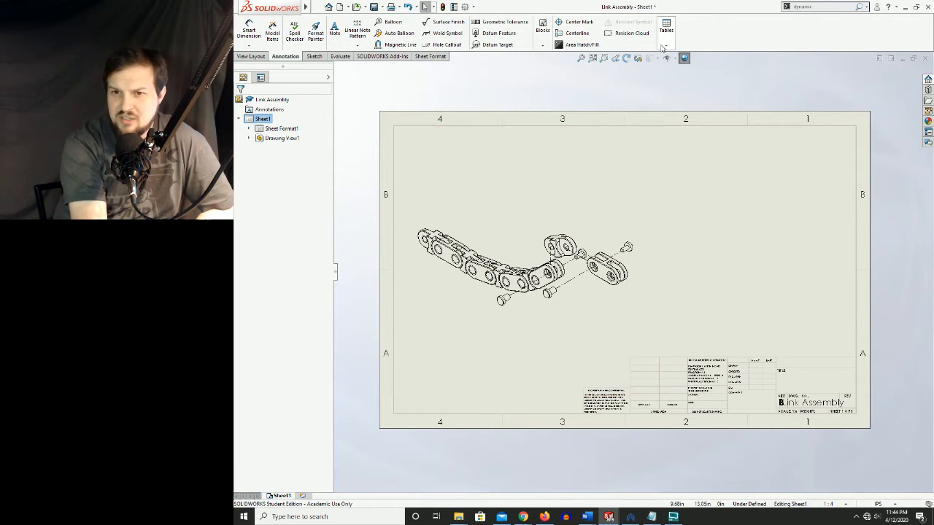
{"action": "left_click", "coordinate": [317, 7]}
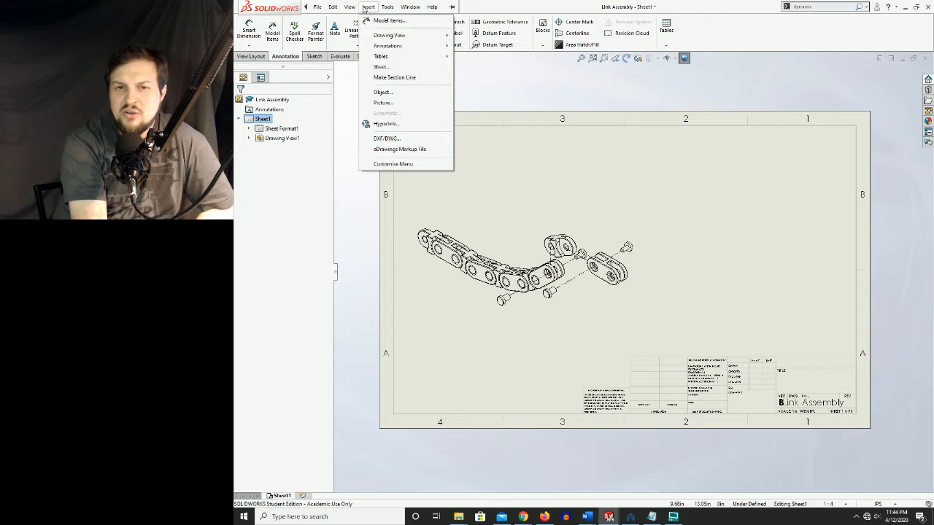
{"action": "mouse_move", "coordinate": [387, 57]}
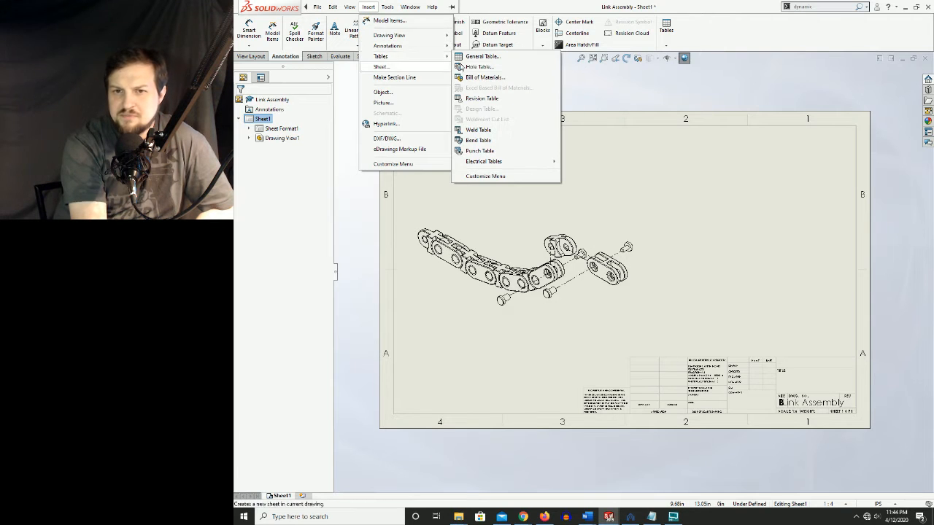
{"action": "left_click", "coordinate": [711, 36]}
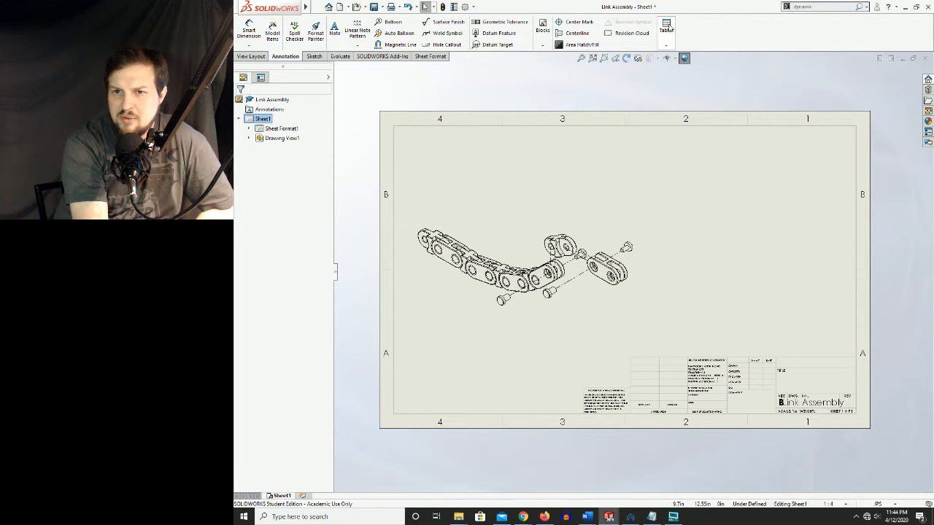
Create a Parts only bill of materials from the exploded view with the bom-standard template, item numbers starting at 1 and no outer border
{"action": "left_click", "coordinate": [668, 29]}
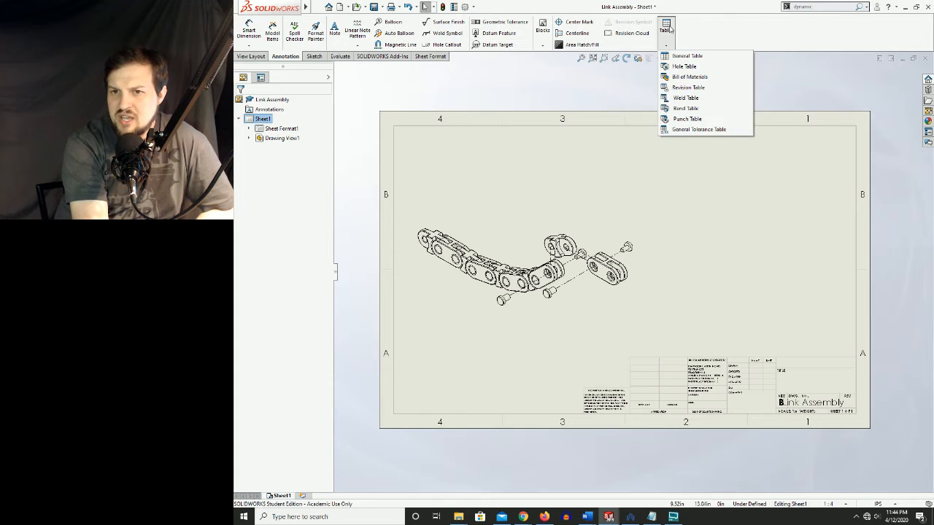
{"action": "left_click", "coordinate": [669, 77]}
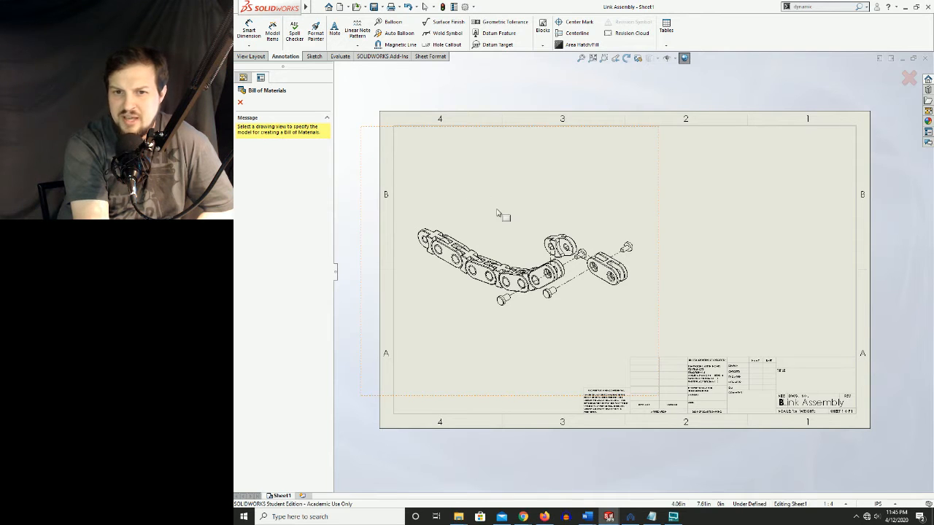
{"action": "left_click", "coordinate": [534, 197]}
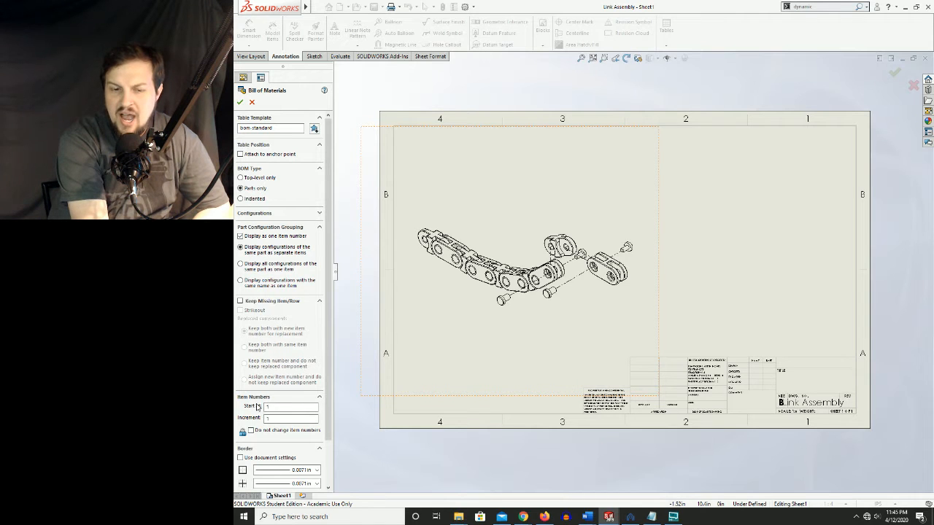
{"action": "scroll", "coordinate": [264, 406], "scroll_direction": "down", "scroll_amount": 2}
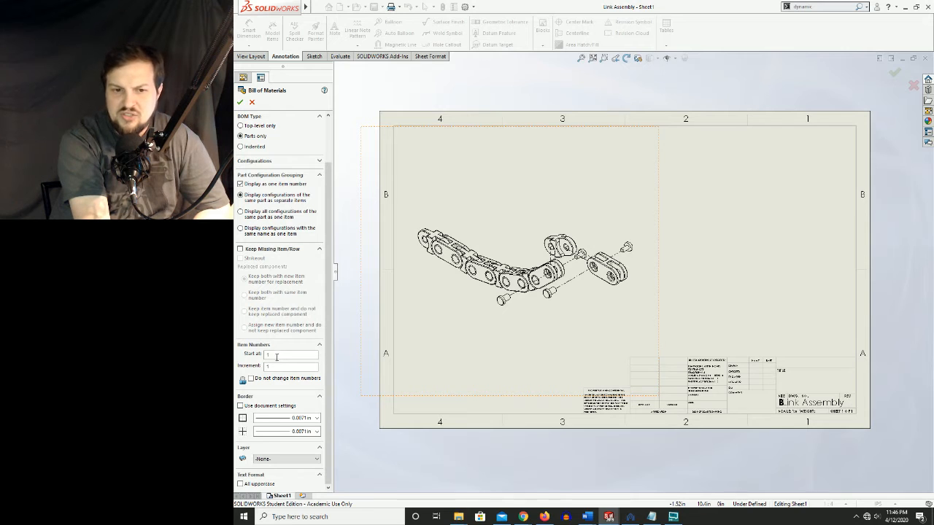
{"action": "left_click", "coordinate": [277, 355]}
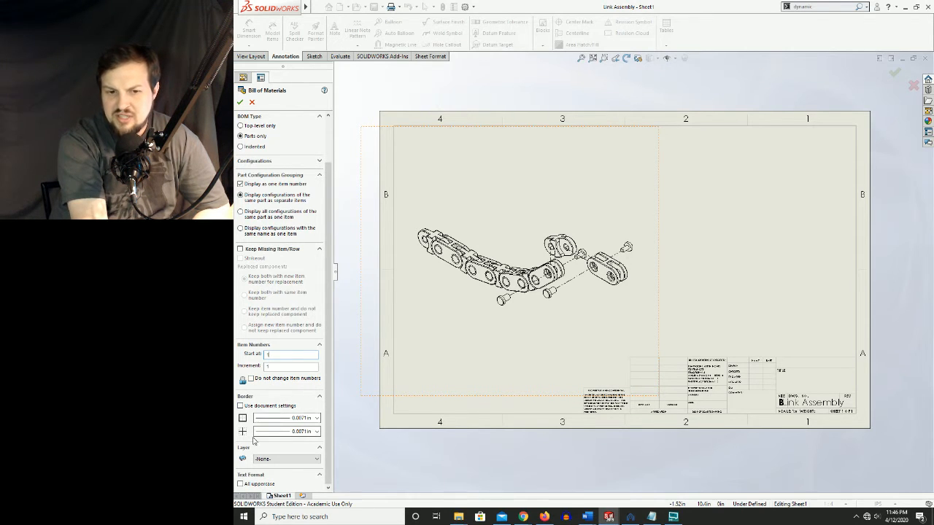
{"action": "scroll", "coordinate": [277, 422], "scroll_direction": "up", "scroll_amount": 1}
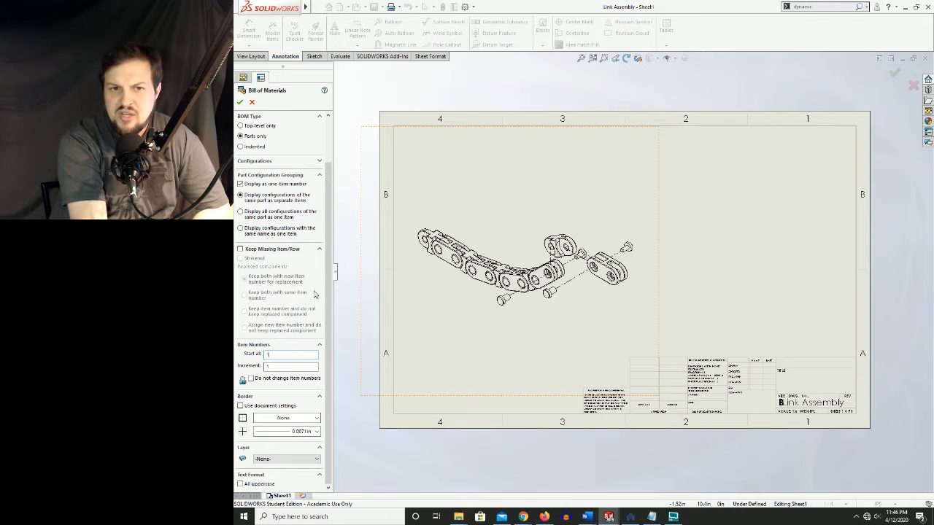
{"action": "left_click", "coordinate": [240, 103]}
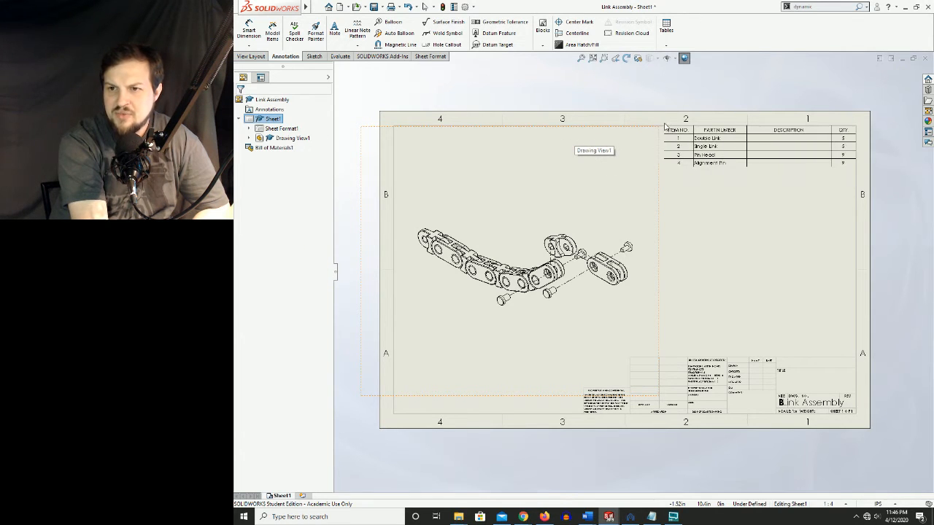
Try the bill of materials above the title block, and place it in the sheet's upper-right corner
{"action": "left_click", "coordinate": [665, 131]}
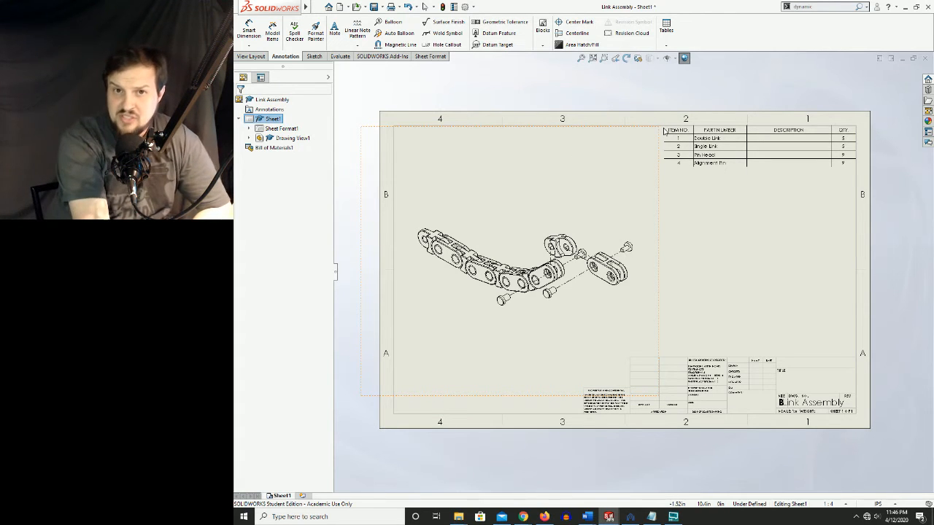
{"action": "left_click_drag", "start_coordinate": [665, 131], "coordinate": [661, 314]}
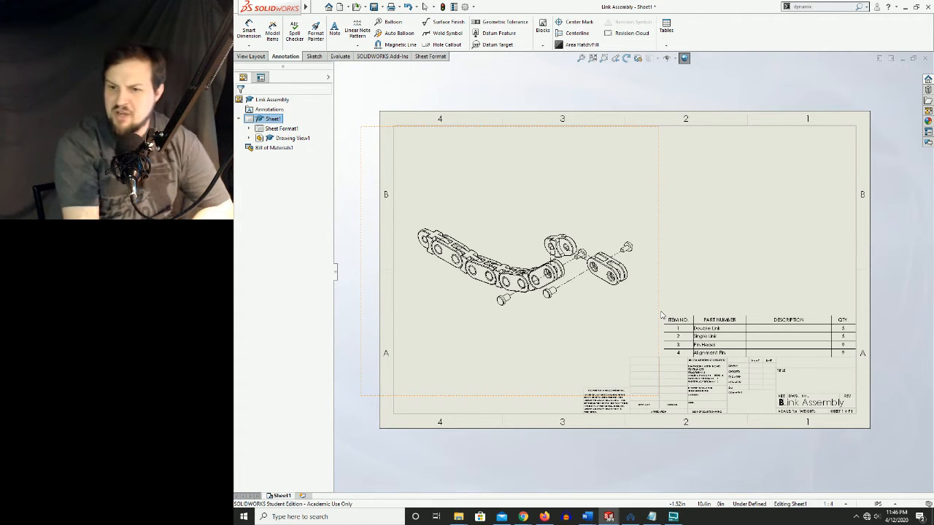
{"action": "mouse_move", "coordinate": [661, 316]}
{"action": "left_mouse_down"}
{"action": "mouse_move", "coordinate": [659, 358]}
{"action": "mouse_move", "coordinate": [659, 317]}
{"action": "left_mouse_up"}
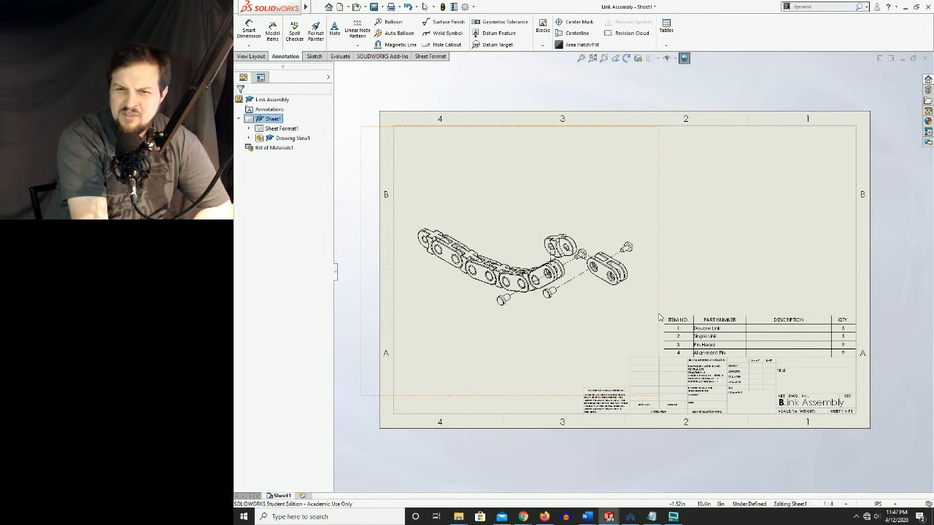
{"action": "left_click_drag", "start_coordinate": [659, 316], "coordinate": [660, 131]}
{"action": "left_click", "coordinate": [661, 129]}
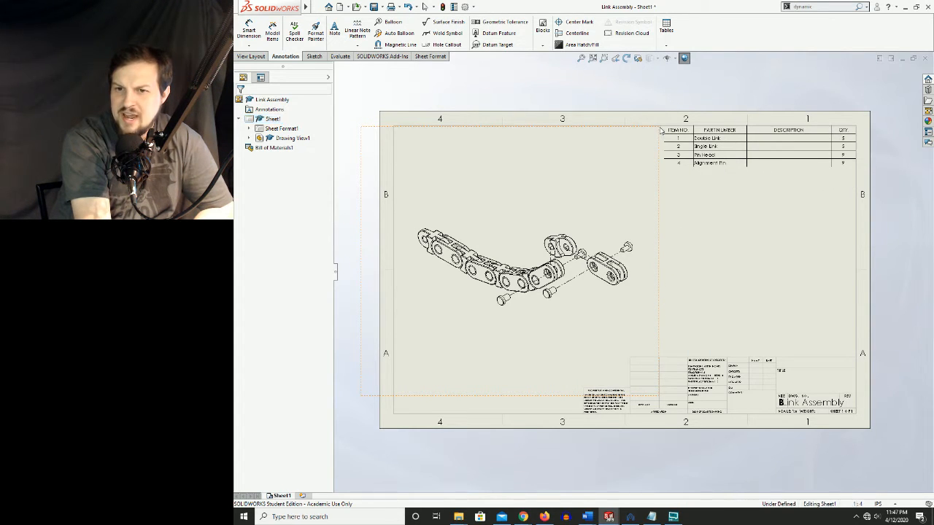
Examine the bill of materials closely and select the Pin Head part number cell
{"action": "scroll", "coordinate": [719, 165], "scroll_direction": "down", "scroll_amount": 4}
{"action": "scroll", "coordinate": [727, 190], "scroll_direction": "up", "scroll_amount": 4}
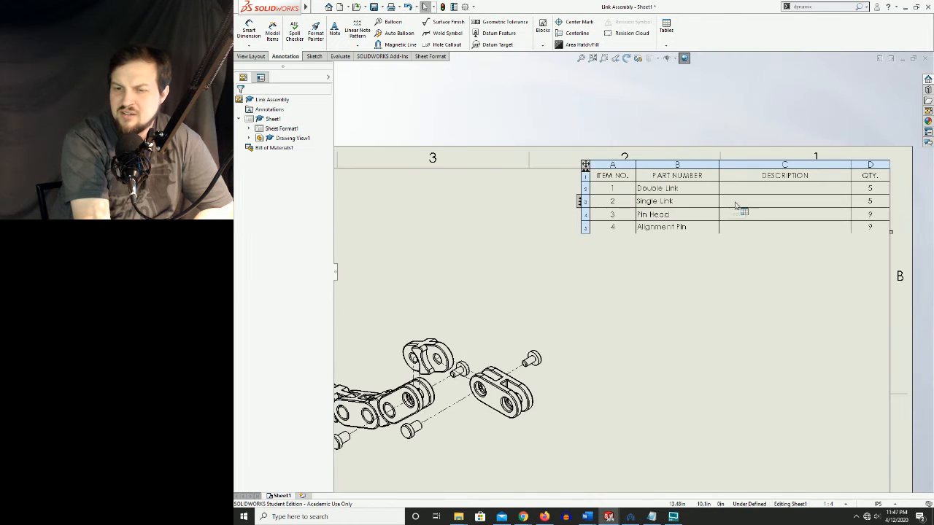
{"action": "left_click", "coordinate": [563, 276]}
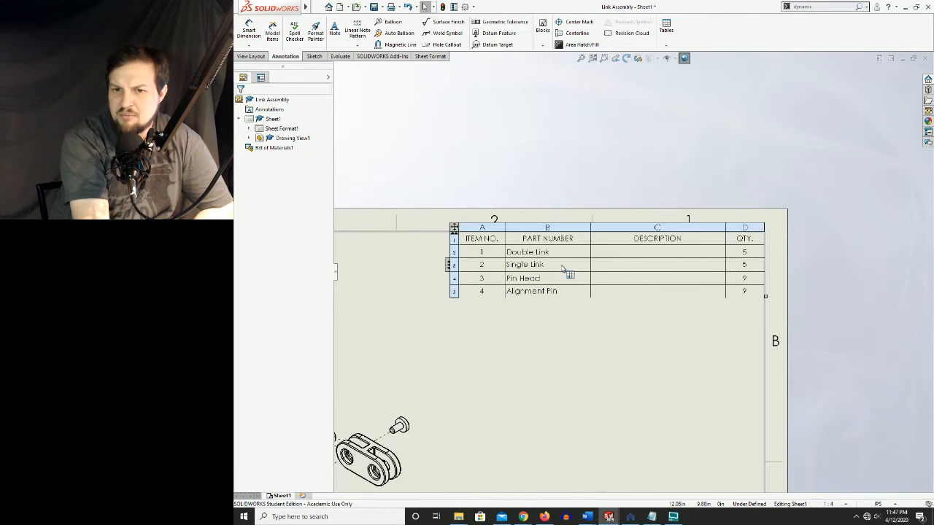
Examine the item number and part number cells of the four bill of materials rows
{"action": "left_click", "coordinate": [475, 254]}
{"action": "scroll", "coordinate": [498, 257], "scroll_direction": "up", "scroll_amount": 1}
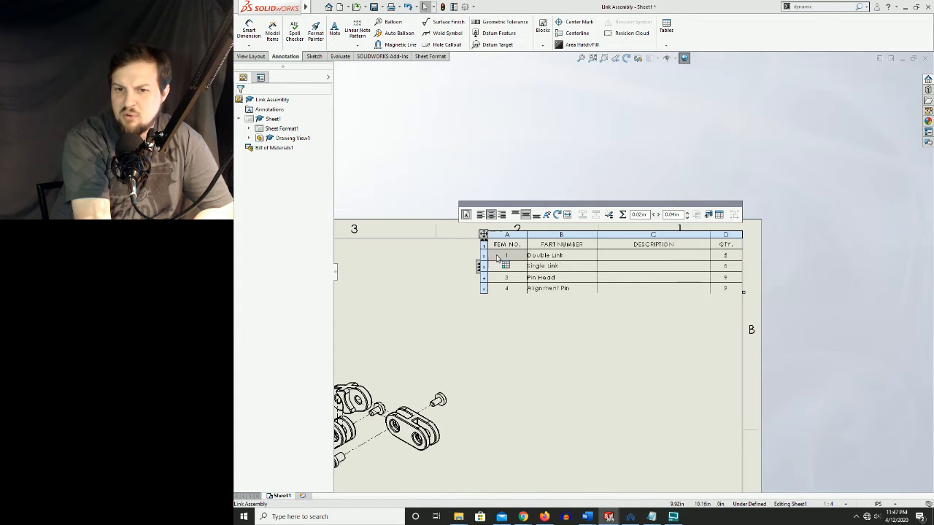
{"action": "left_click", "coordinate": [561, 257]}
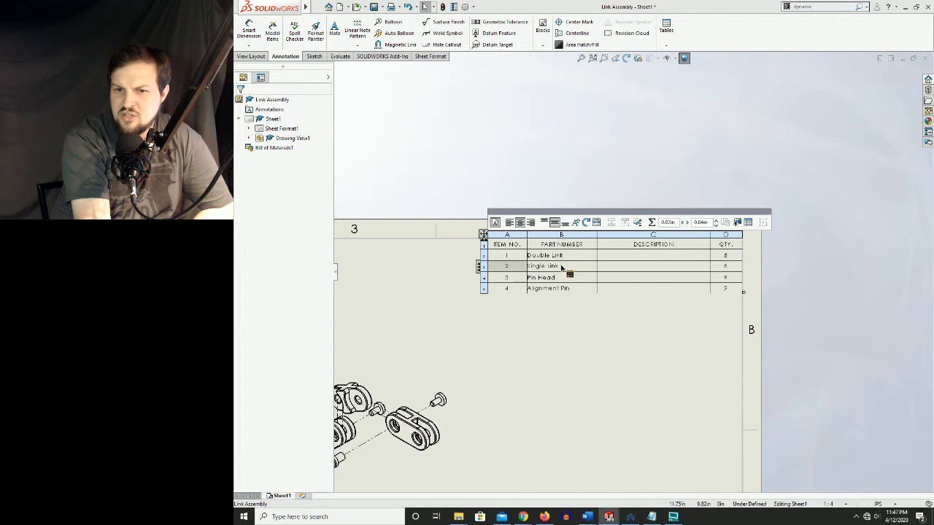
{"action": "left_click", "coordinate": [508, 280]}
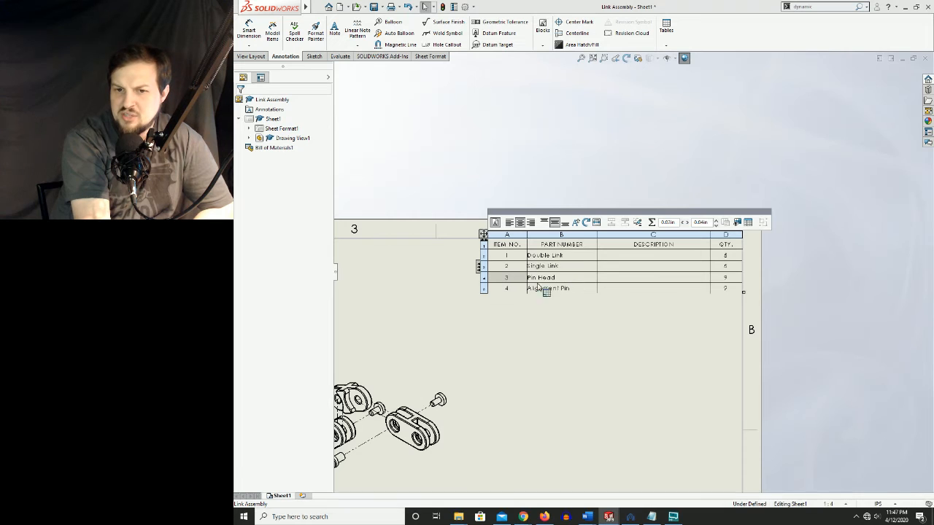
{"action": "left_click", "coordinate": [510, 288]}
{"action": "left_click", "coordinate": [559, 292]}
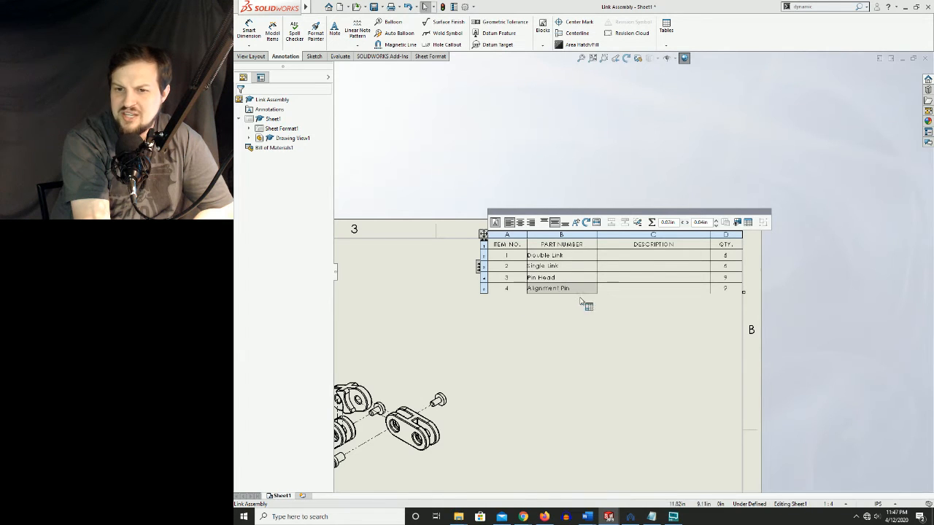
{"action": "left_click", "coordinate": [791, 309]}
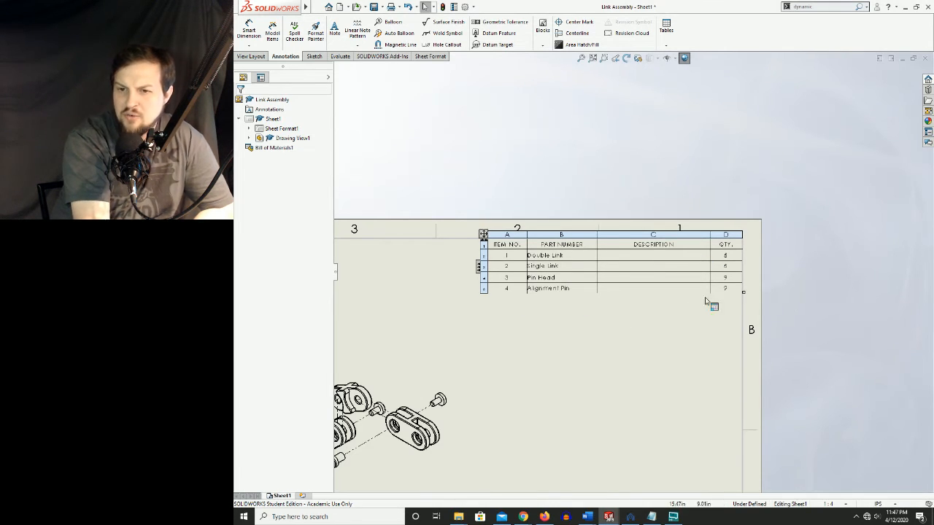
Examine the bill of materials, including its quantities, together with the exploded view on the full sheet
{"action": "scroll", "coordinate": [712, 280], "scroll_direction": "up", "scroll_amount": 3}
{"action": "scroll", "coordinate": [663, 288], "scroll_direction": "up", "scroll_amount": 1}
{"action": "middle_click_drag", "start_coordinate": [662, 287], "coordinate": [728, 291]}
{"action": "scroll", "coordinate": [659, 336], "scroll_direction": "down", "scroll_amount": 2}
{"action": "middle_click_drag", "start_coordinate": [660, 337], "coordinate": [709, 268]}
{"action": "scroll", "coordinate": [733, 244], "scroll_direction": "down", "scroll_amount": 3}
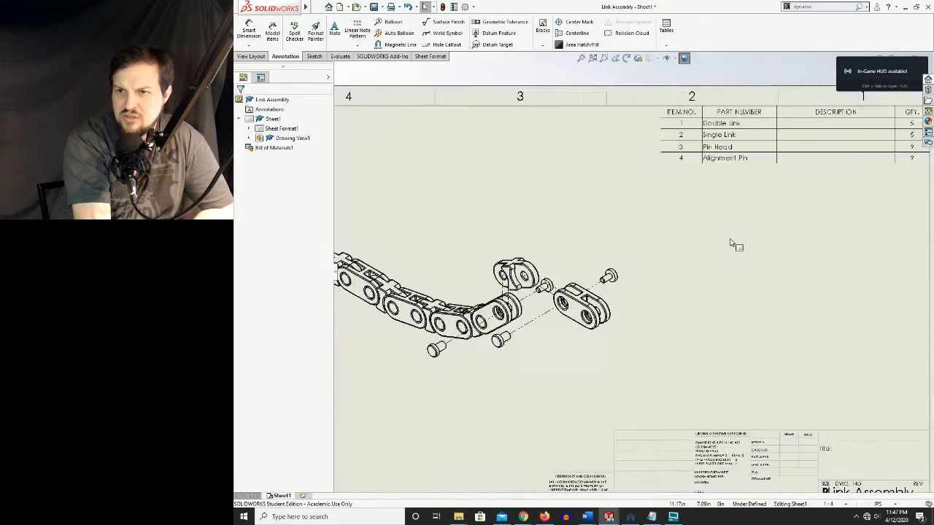
{"action": "scroll", "coordinate": [730, 241], "scroll_direction": "up", "scroll_amount": 1}
{"action": "left_click", "coordinate": [843, 153]}
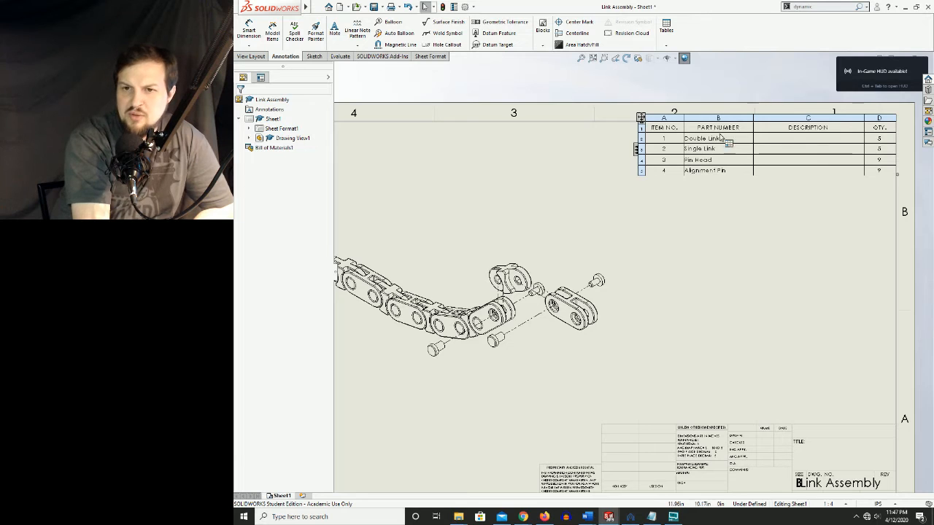
{"action": "left_click", "coordinate": [715, 210]}
{"action": "key", "text": "f"}
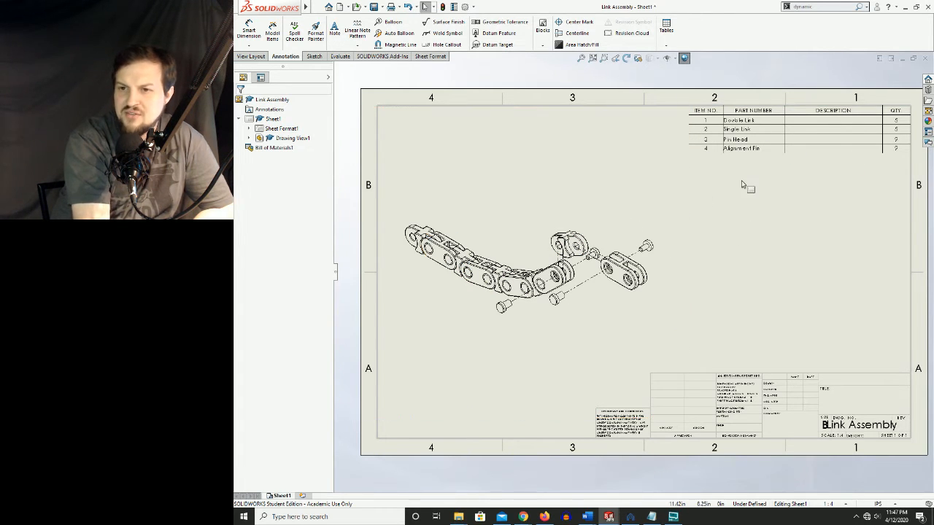
{"action": "left_click", "coordinate": [902, 145]}
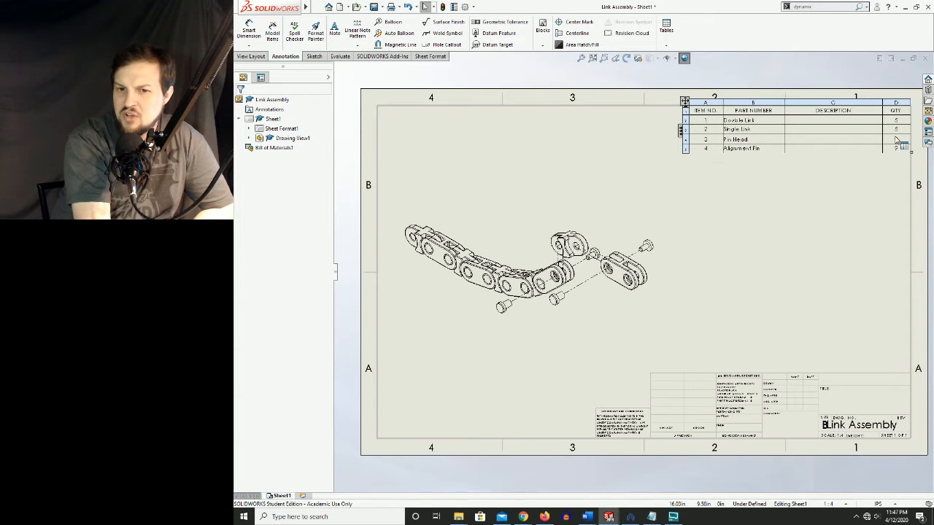
{"action": "left_click", "coordinate": [711, 191]}
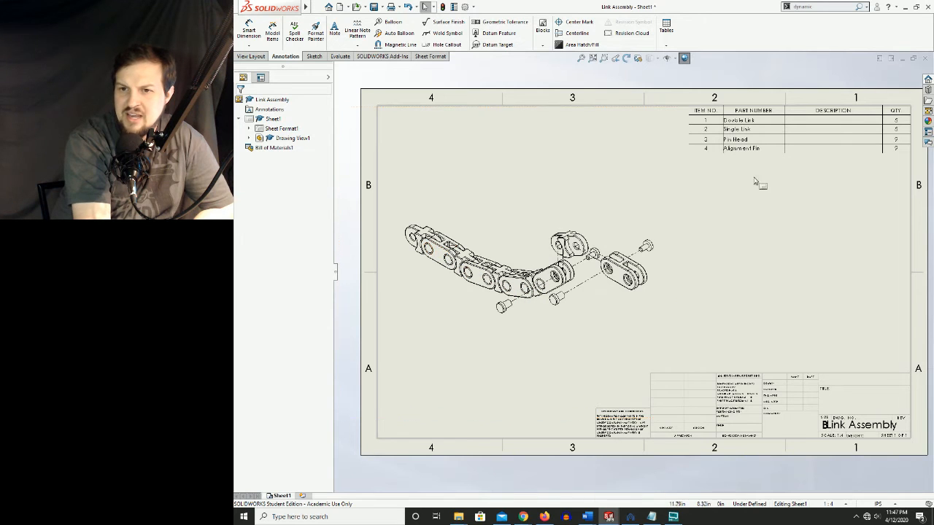
{"action": "left_click", "coordinate": [731, 149]}
{"action": "left_click", "coordinate": [695, 224]}
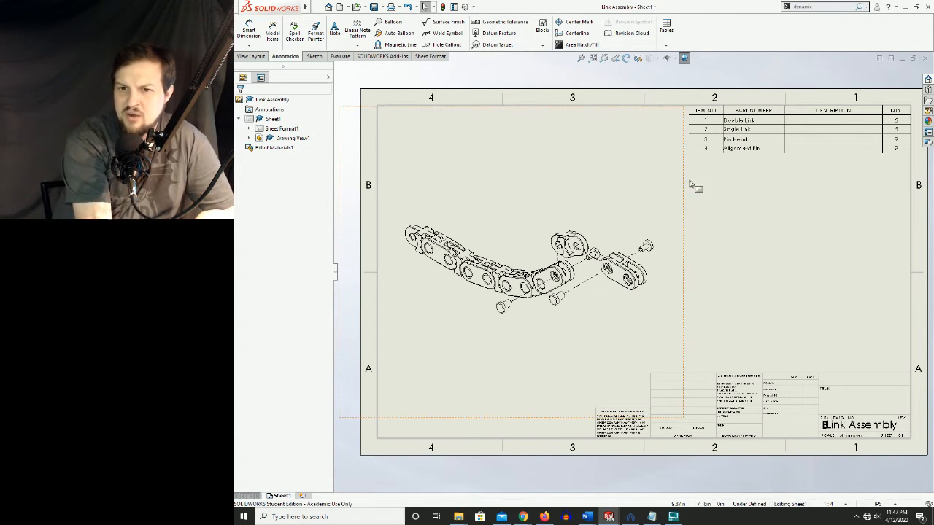
{"action": "left_click", "coordinate": [745, 134]}
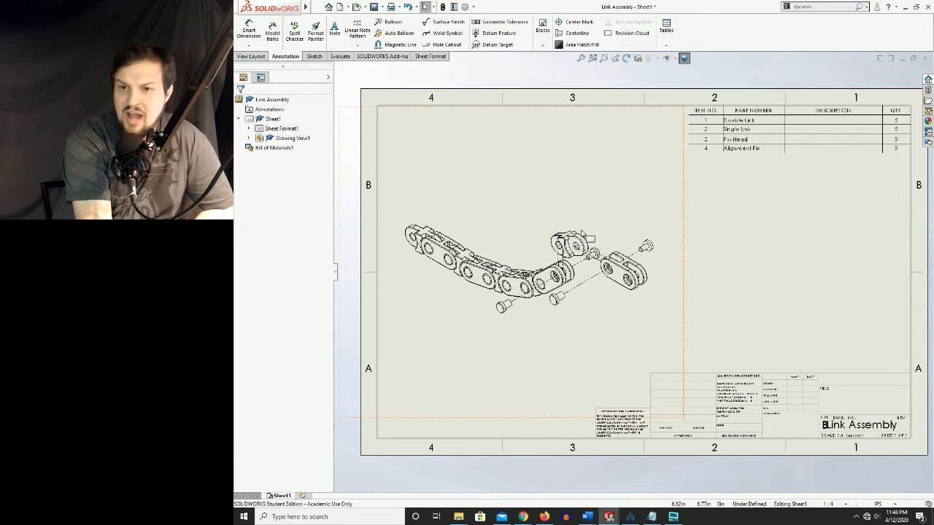
Select the outer pin head and the outer alignment pin in the exploded view to match them with their bill of materials rows
{"action": "left_click", "coordinate": [646, 250]}
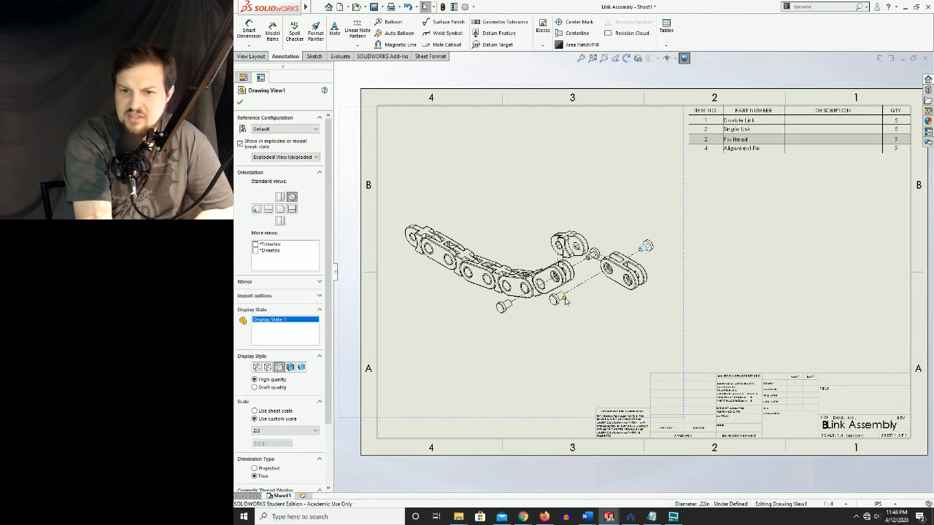
{"action": "left_click", "coordinate": [560, 303]}
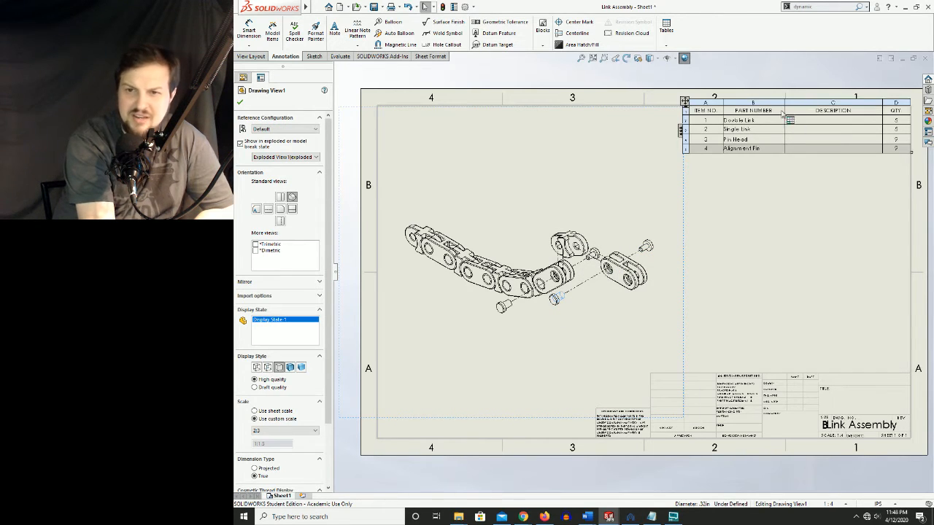
{"action": "left_click", "coordinate": [696, 244]}
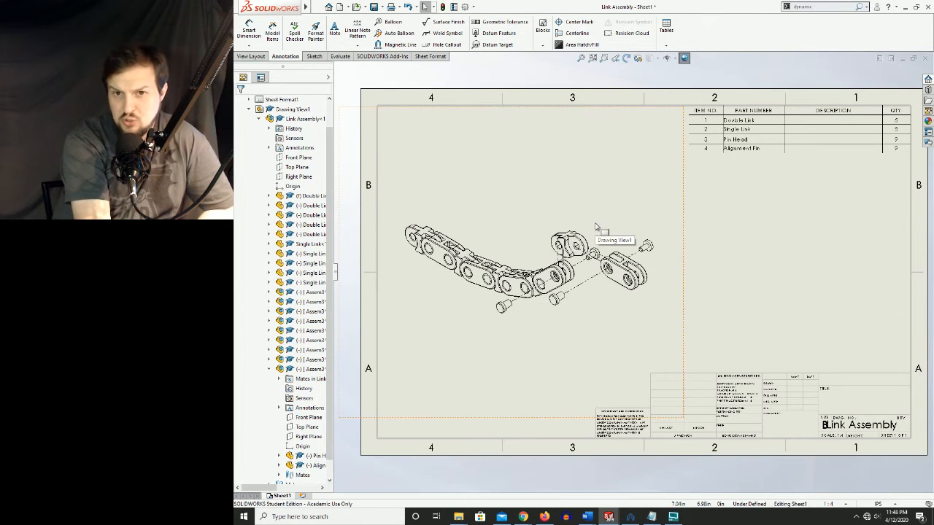
Add circular item-number balloons to the outer pin head, above it, and to the exploded double link, below it
{"action": "left_click", "coordinate": [575, 169]}
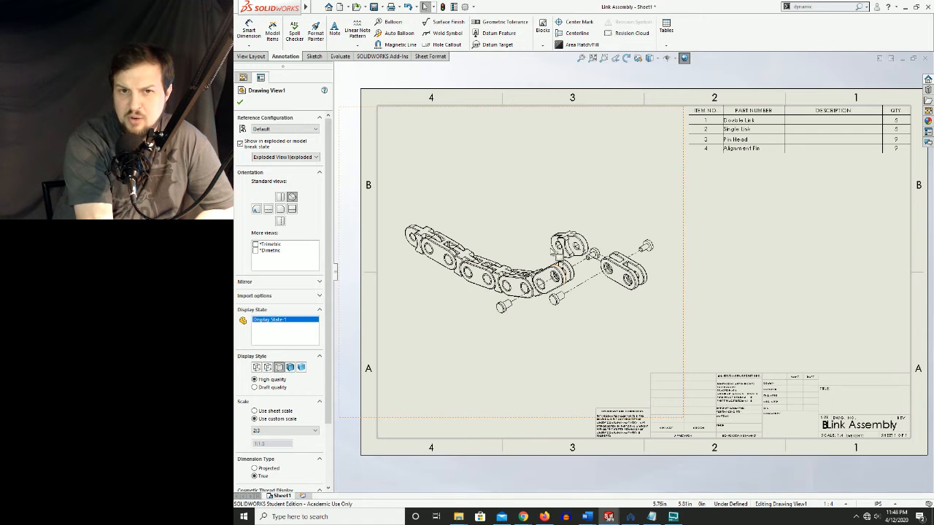
{"action": "left_click", "coordinate": [391, 23]}
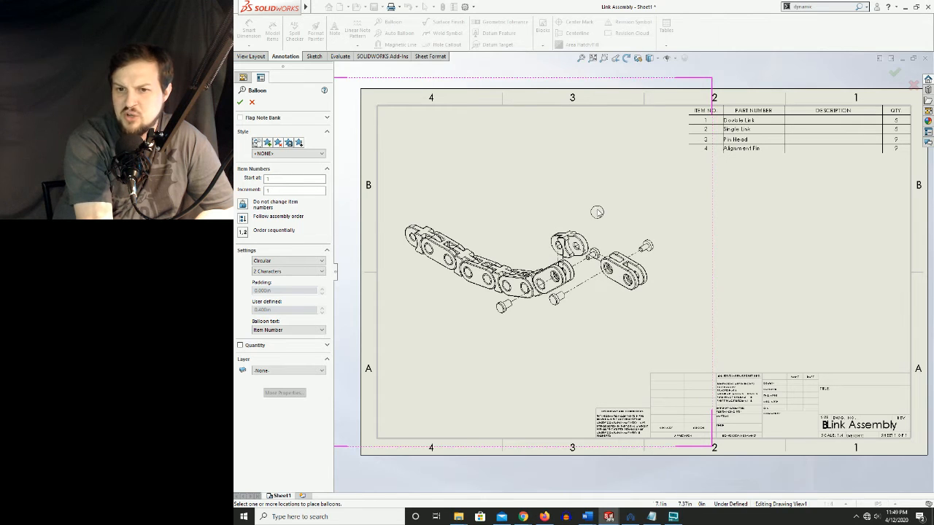
{"action": "left_click", "coordinate": [647, 246]}
{"action": "left_click", "coordinate": [667, 209]}
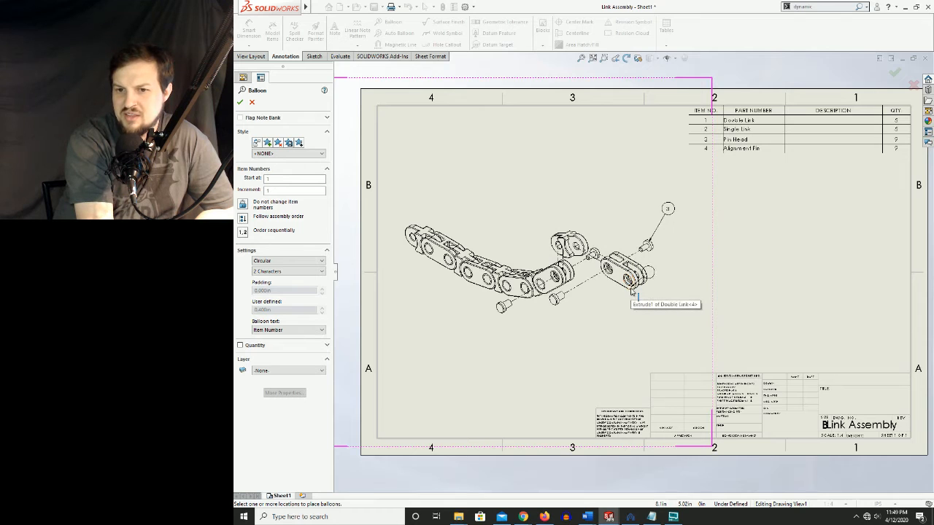
{"action": "left_click", "coordinate": [632, 291]}
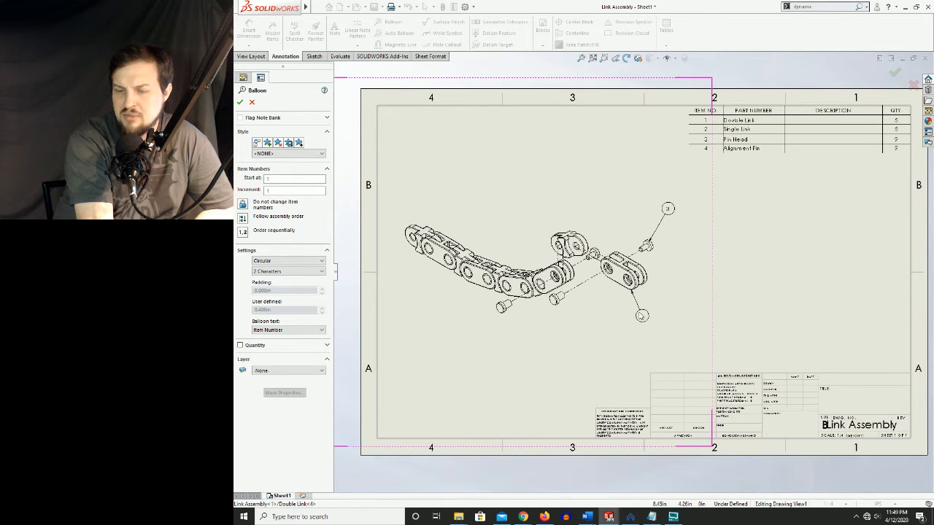
{"action": "left_click", "coordinate": [639, 318]}
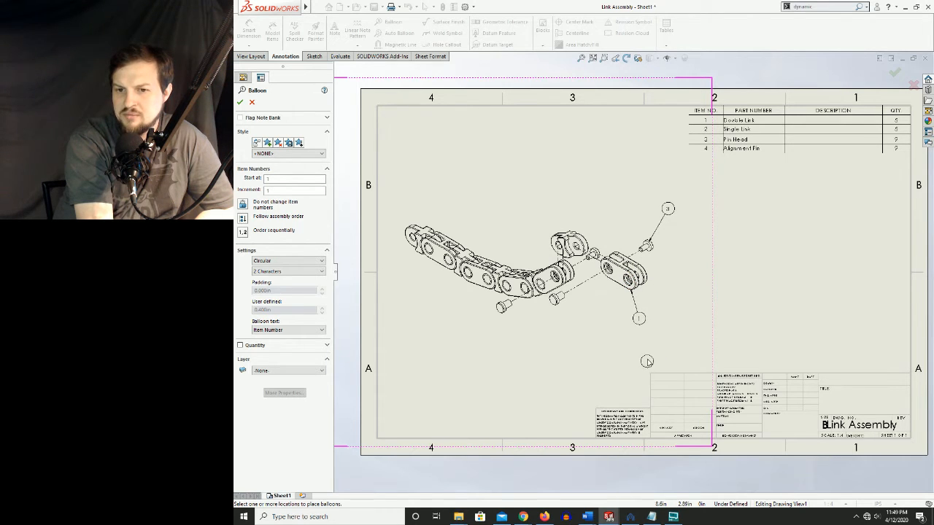
Balloon the outer alignment pin from below and the exploded single link from above with their item numbers
{"action": "left_click", "coordinate": [558, 303]}
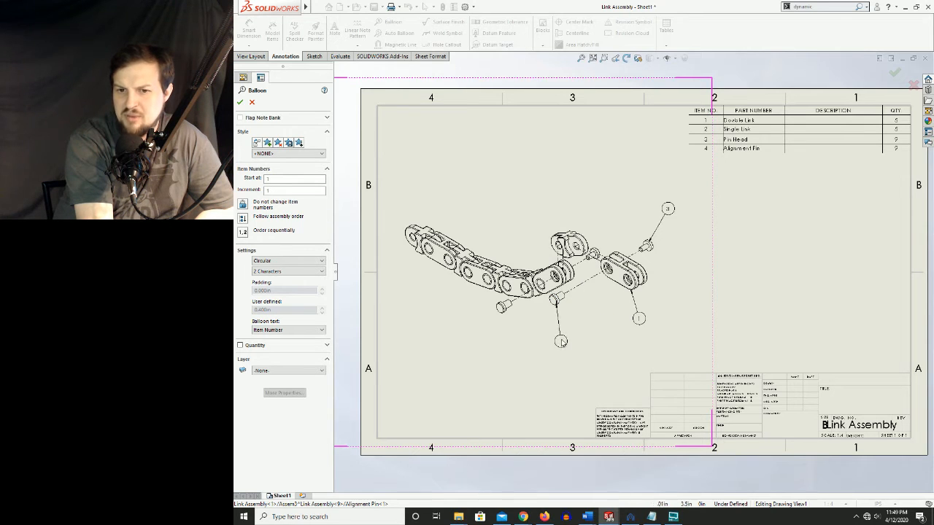
{"action": "left_click", "coordinate": [561, 337]}
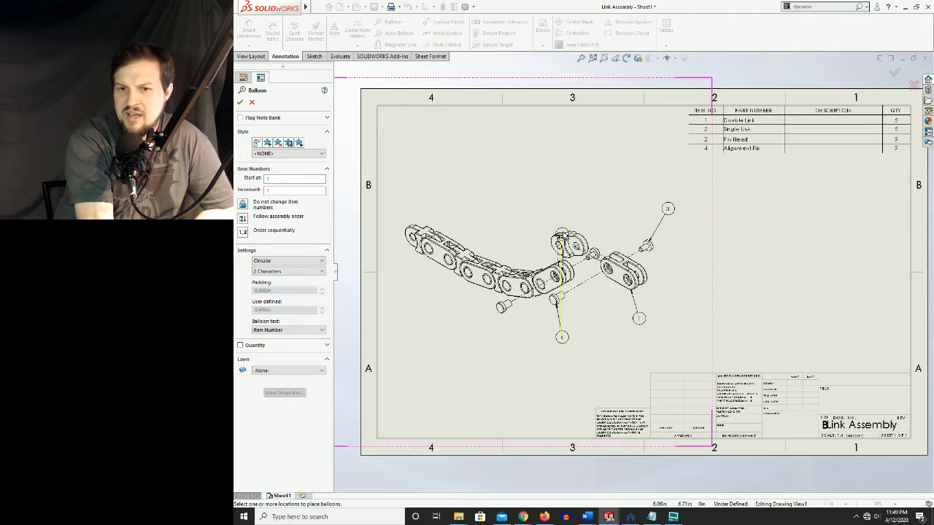
{"action": "left_click", "coordinate": [569, 234]}
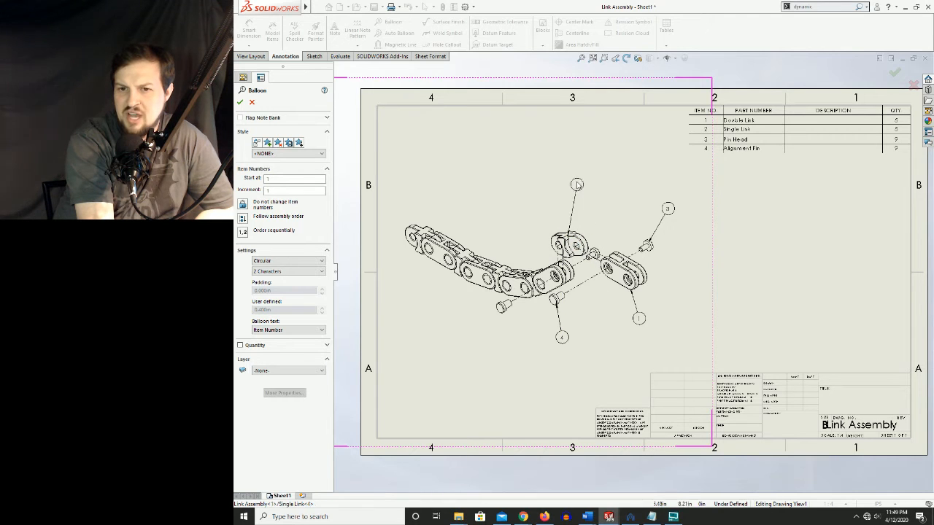
{"action": "left_click", "coordinate": [571, 187]}
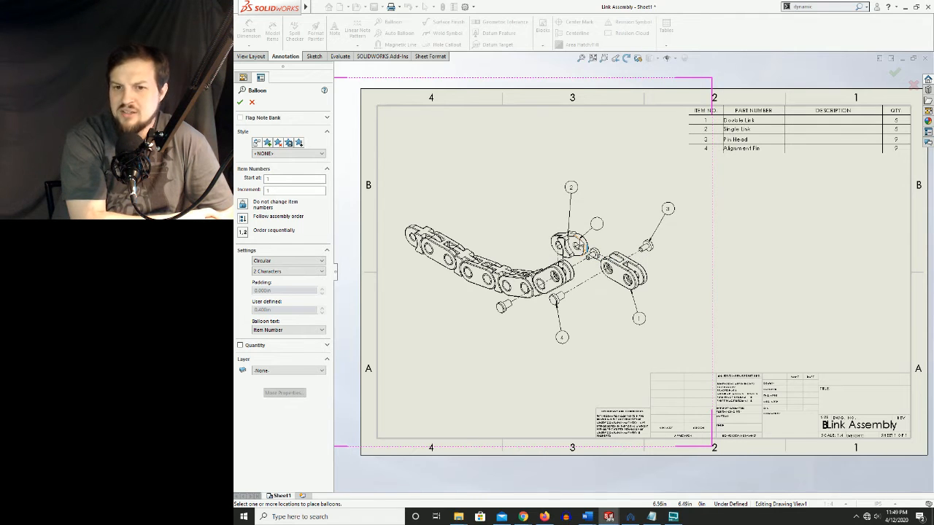
Try a second item-number balloon on the exploded single link and delete it
{"action": "left_click", "coordinate": [581, 246]}
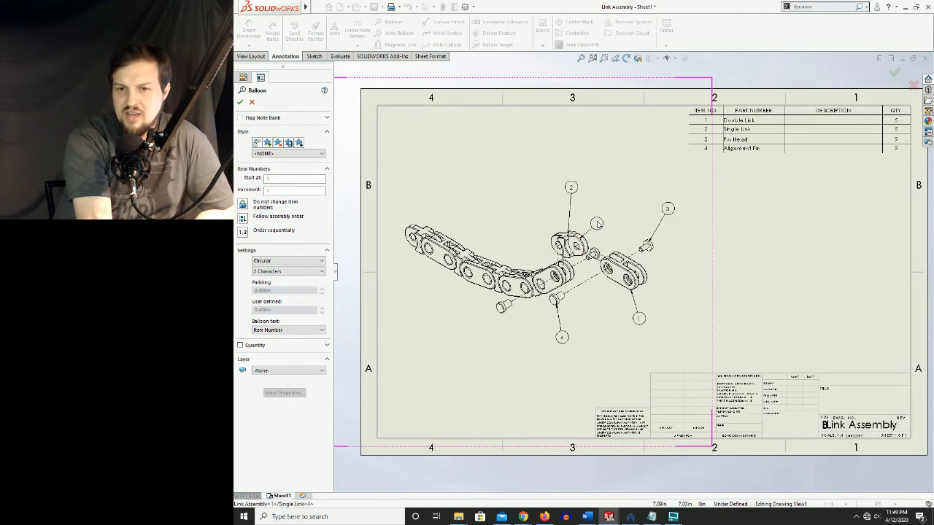
{"action": "left_click", "coordinate": [614, 178]}
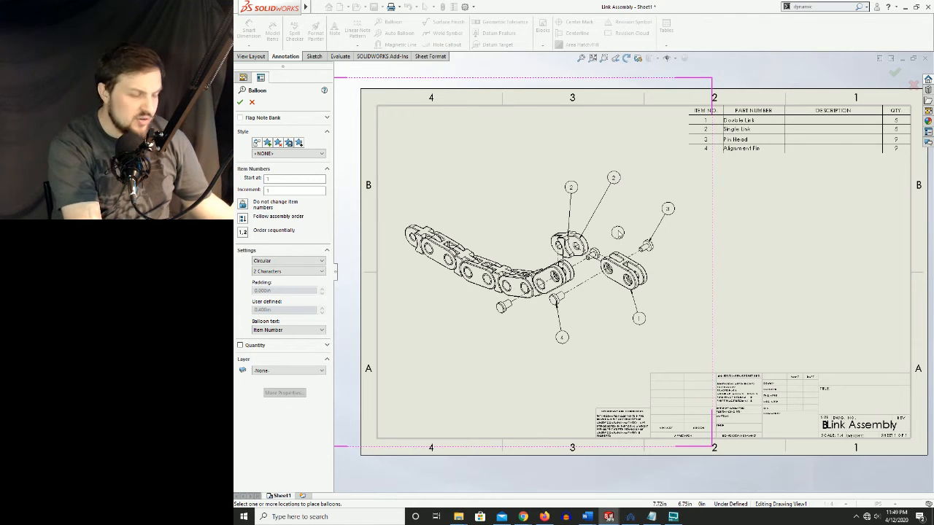
{"action": "key", "text": "Escape"}
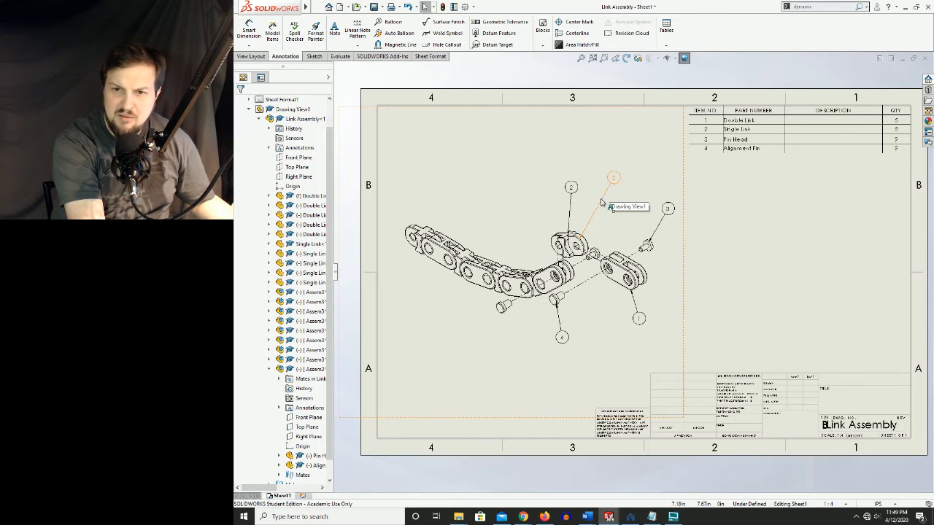
{"action": "left_click", "coordinate": [604, 203]}
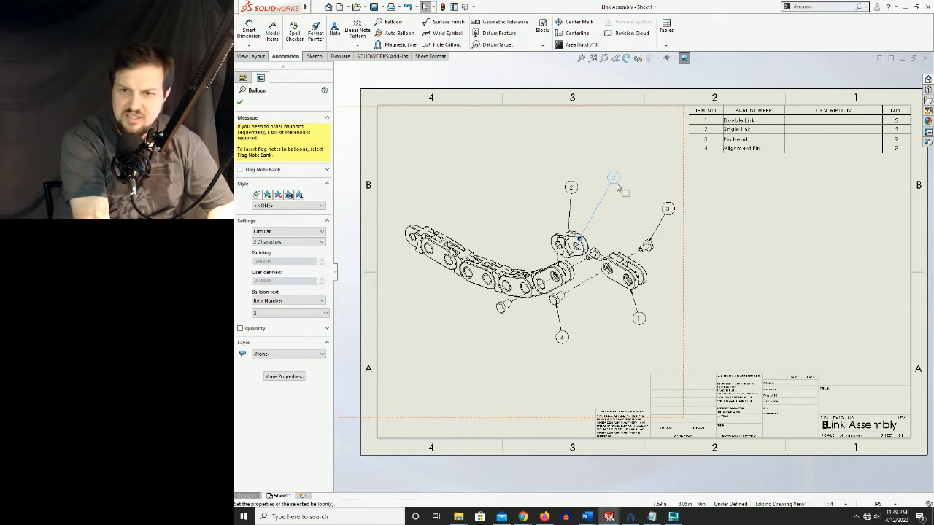
{"action": "key", "text": "Delete"}
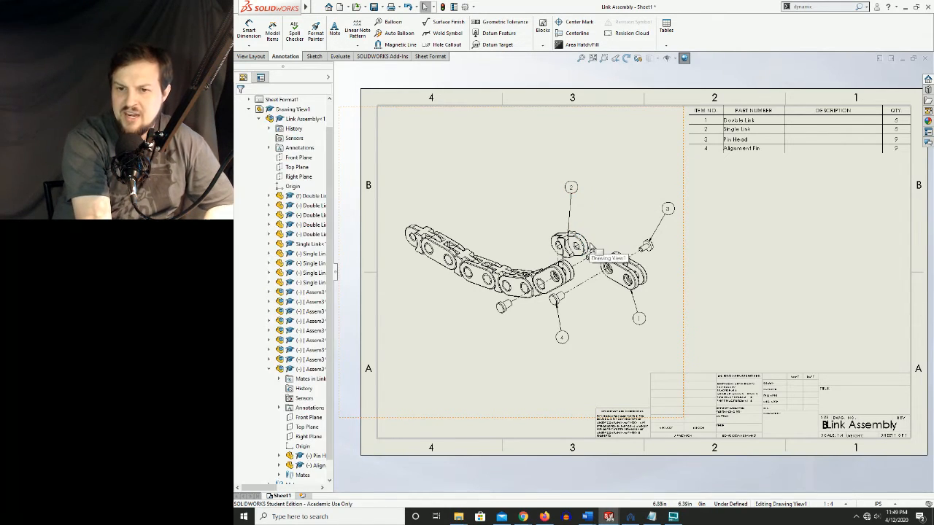
Move the pin head balloon to the upper left of its pin and the alignment pin balloon to the lower left of its pin
{"action": "left_click_drag", "start_coordinate": [667, 211], "coordinate": [631, 204]}
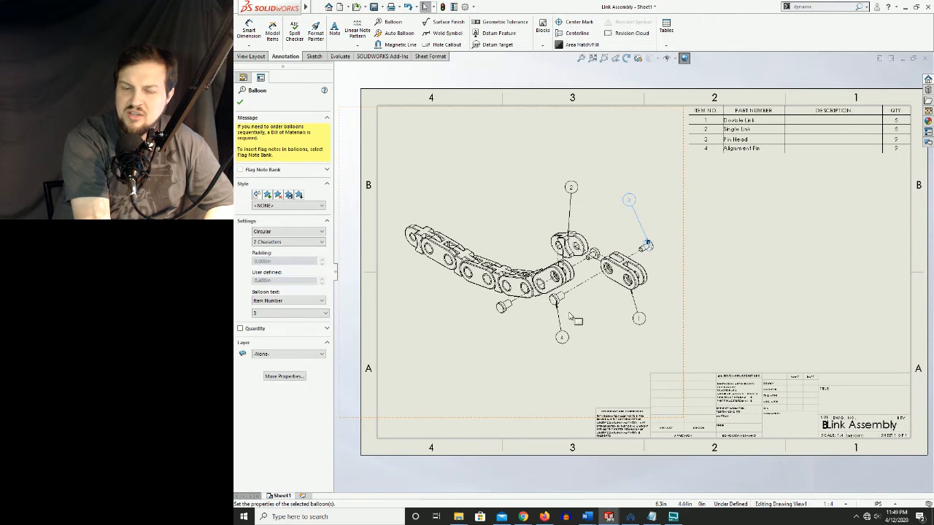
{"action": "left_click_drag", "start_coordinate": [562, 339], "coordinate": [531, 343]}
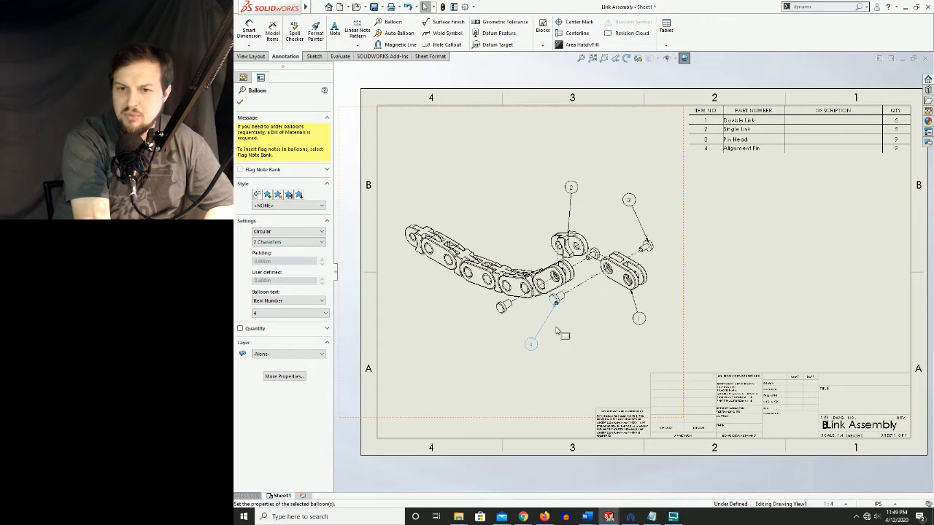
{"action": "left_click", "coordinate": [651, 249]}
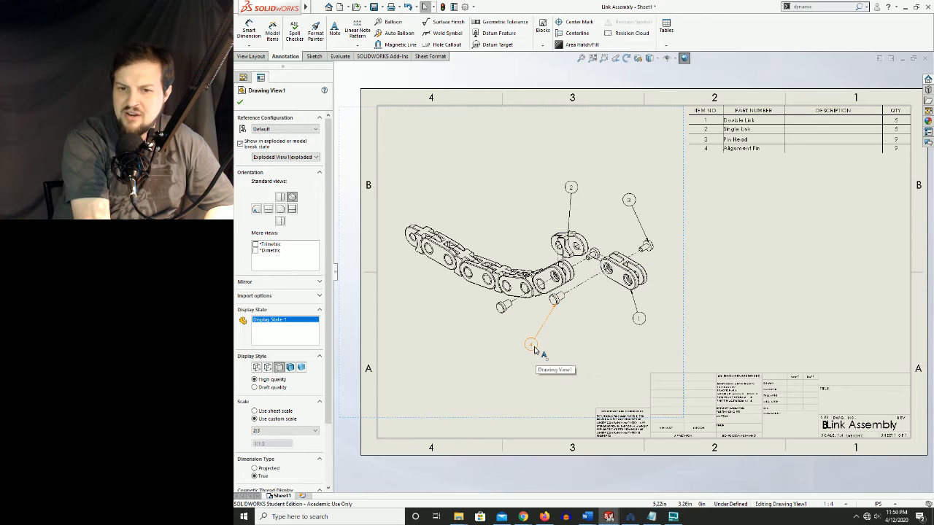
Position balloon 4 between the two alignment pins and add a second leader from it to the other alignment pin
{"action": "left_click_drag", "start_coordinate": [531, 353], "coordinate": [526, 354]}
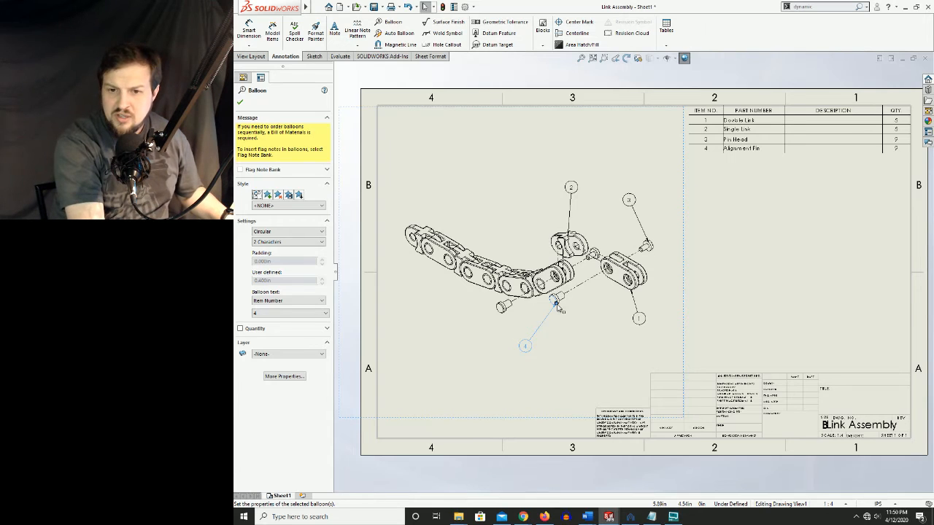
{"action": "left_click_drag", "start_coordinate": [556, 303], "coordinate": [502, 312], "text": "ctrl"}
{"action": "left_click", "coordinate": [538, 344]}
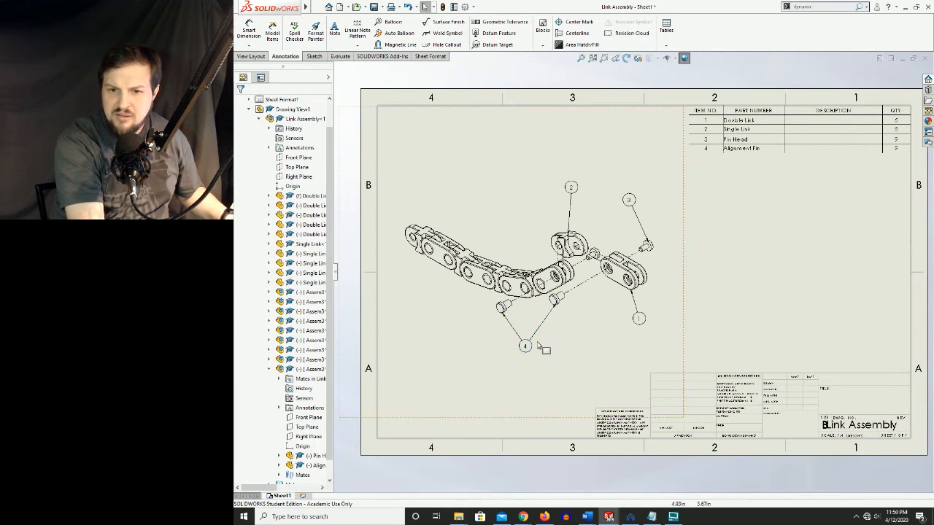
{"action": "left_click", "coordinate": [576, 361]}
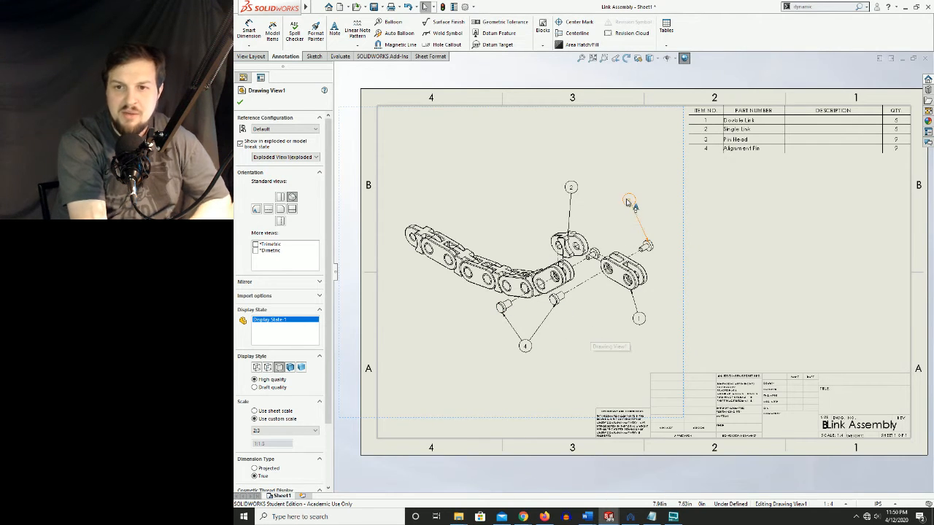
Add a second leader from the pin head balloon to the other exploded pin head
{"action": "left_click", "coordinate": [647, 244]}
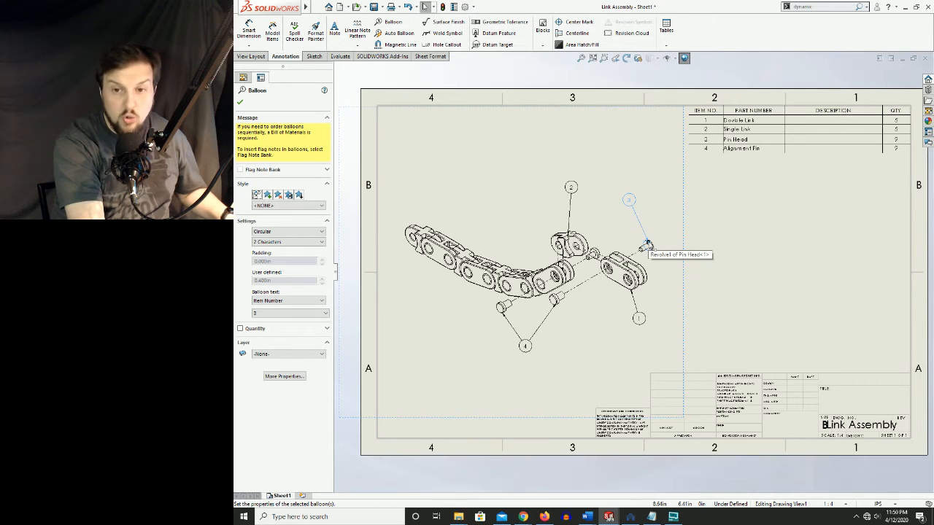
{"action": "left_click_drag", "start_coordinate": [647, 245], "coordinate": [596, 254]}
{"action": "left_click", "coordinate": [596, 255]}
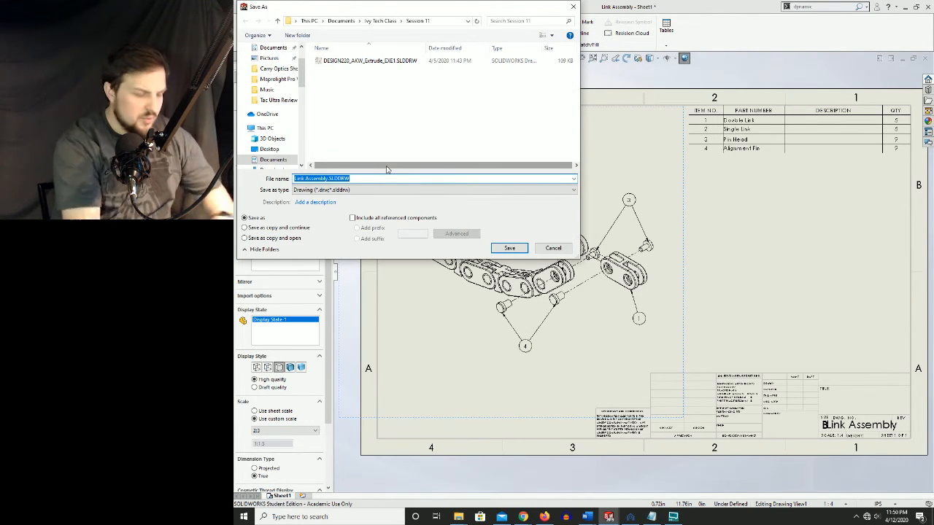
Save the drawing under the file name Links in the Session 11 folder
{"action": "type", "text": "Links"}
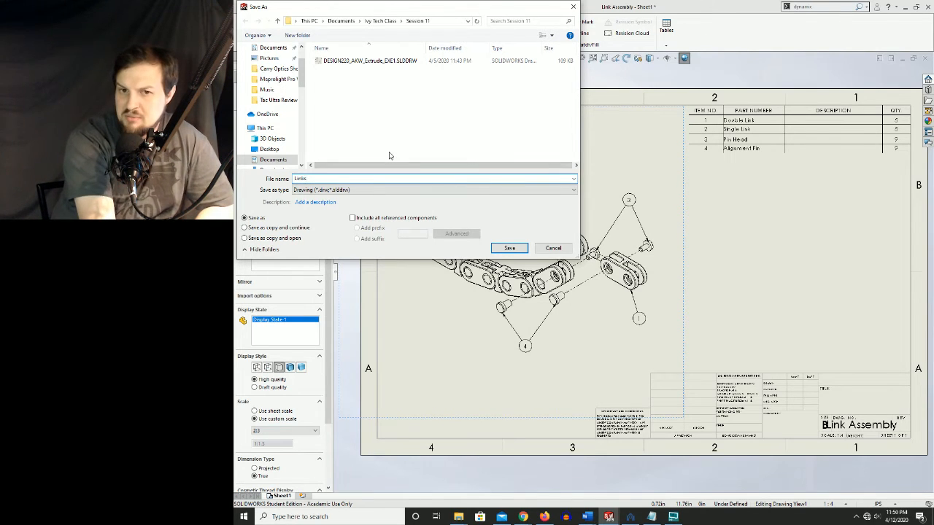
{"action": "left_click", "coordinate": [504, 248]}
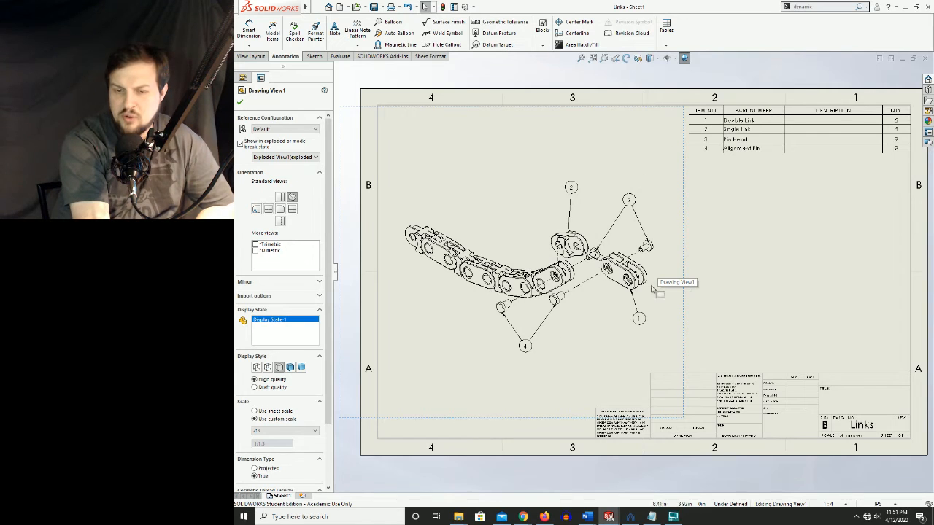
{"action": "left_click", "coordinate": [761, 243]}
Enter the description THIS IS A DOUBLE LINK for the Double Link in the bill of materials
{"action": "left_click", "coordinate": [778, 149]}
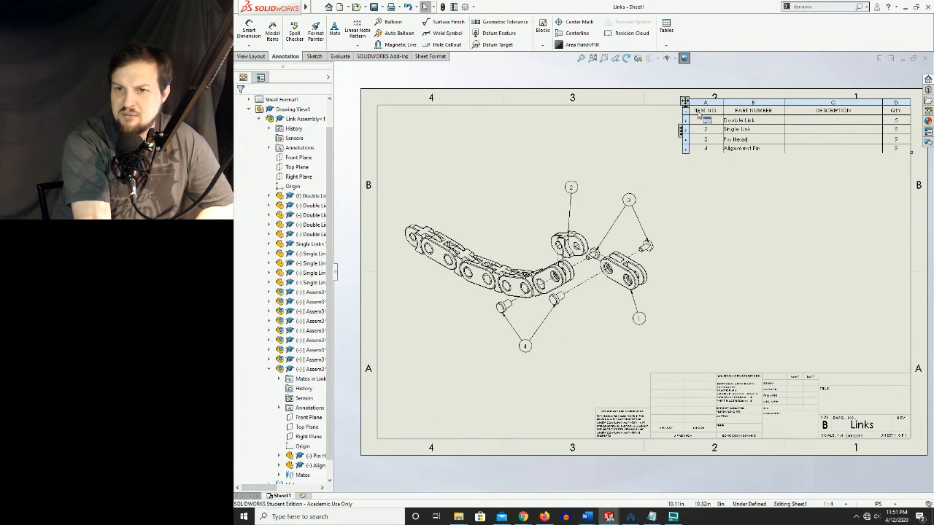
{"action": "left_click", "coordinate": [820, 119]}
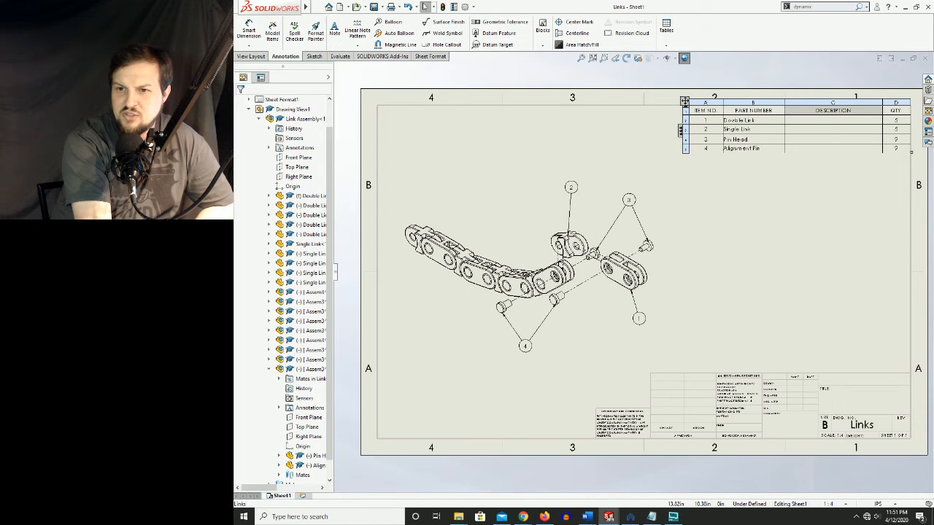
{"action": "left_click", "coordinate": [820, 121]}
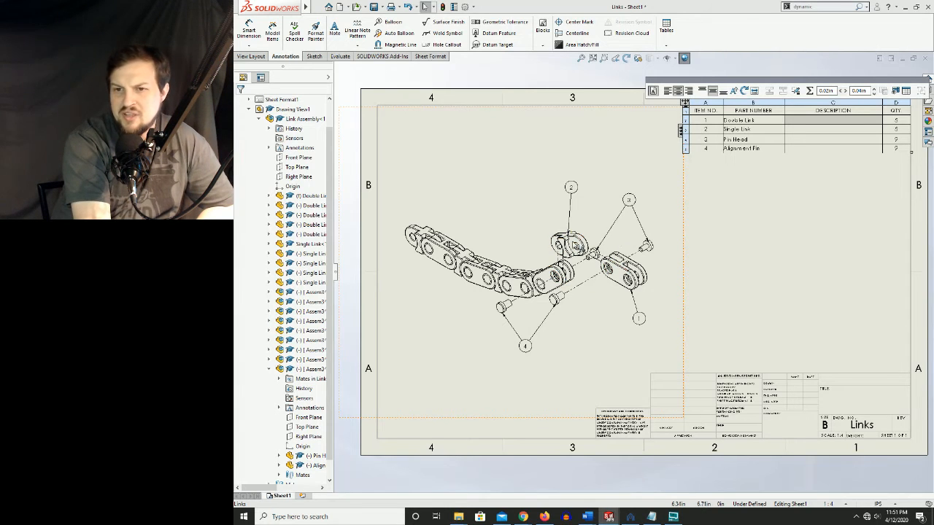
{"action": "double_click", "coordinate": [844, 124]}
{"action": "key", "text": "Escape"}
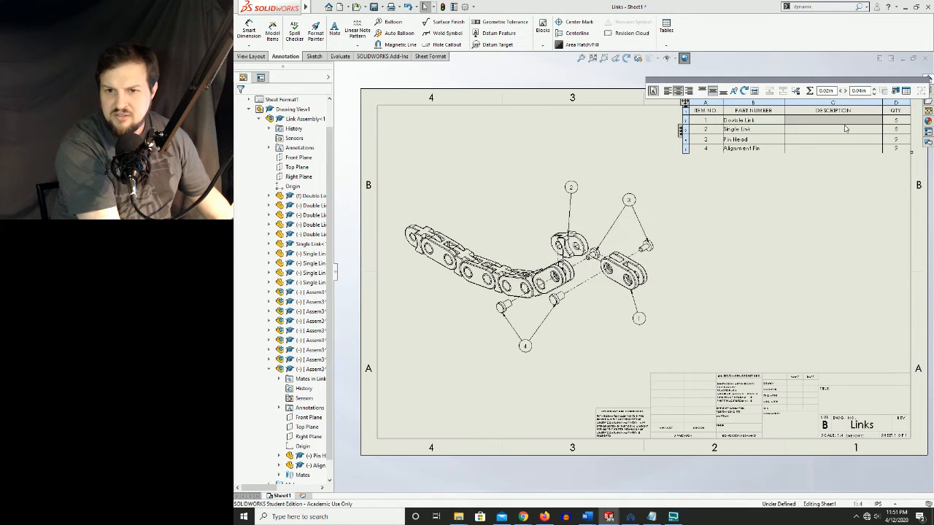
{"action": "type", "text": "This"}
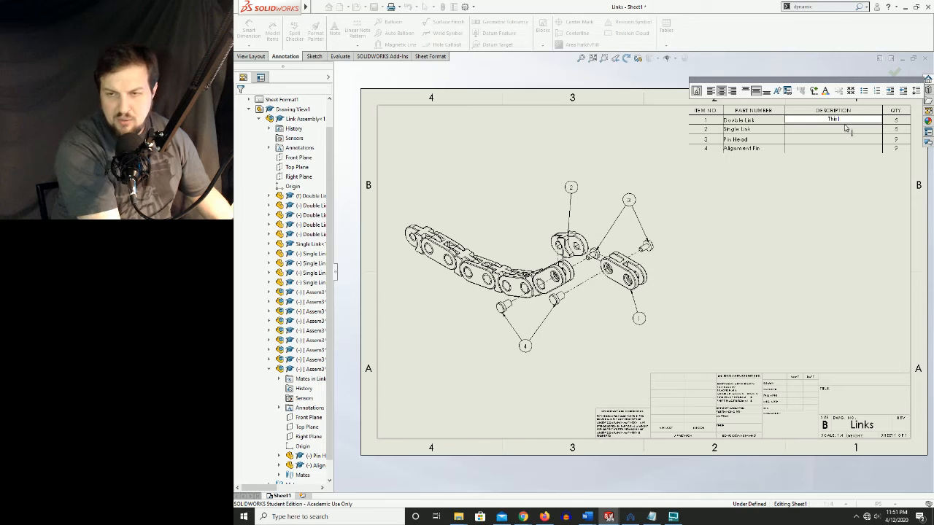
{"action": "key", "text": "Caps_Lock"}
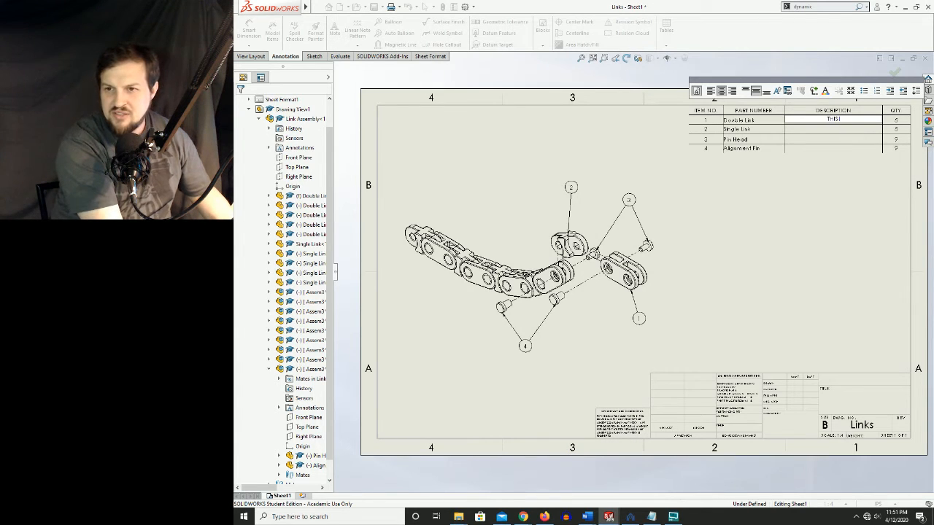
{"action": "type", "text": "IS A DOUBLE LINK"}
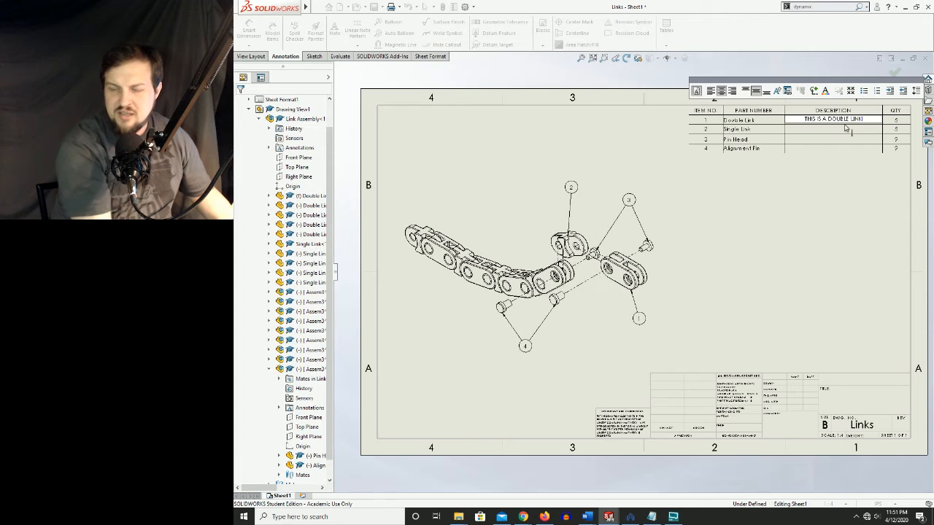
{"action": "left_click", "coordinate": [825, 187]}
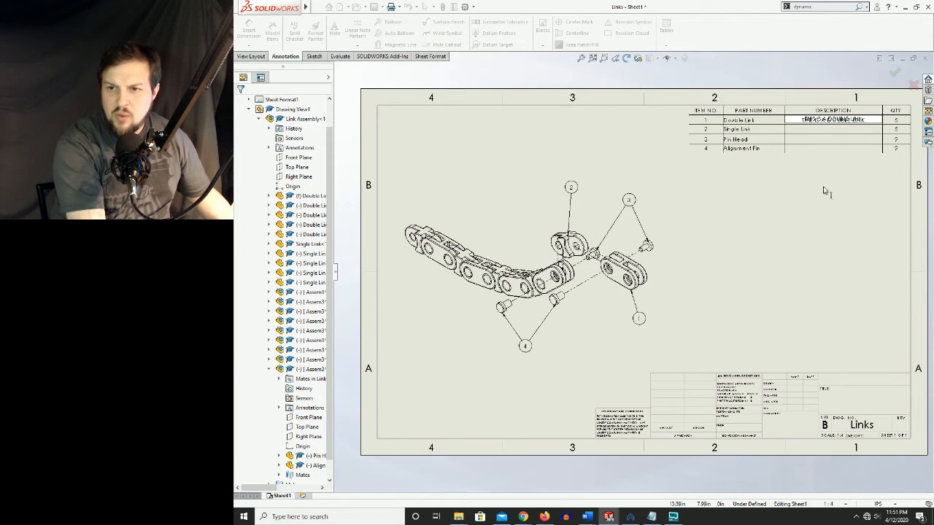
Enter the description THIS IS A SINGLE LINK for the Single Link, keeping the cell's link to the external model property
{"action": "double_click", "coordinate": [830, 132]}
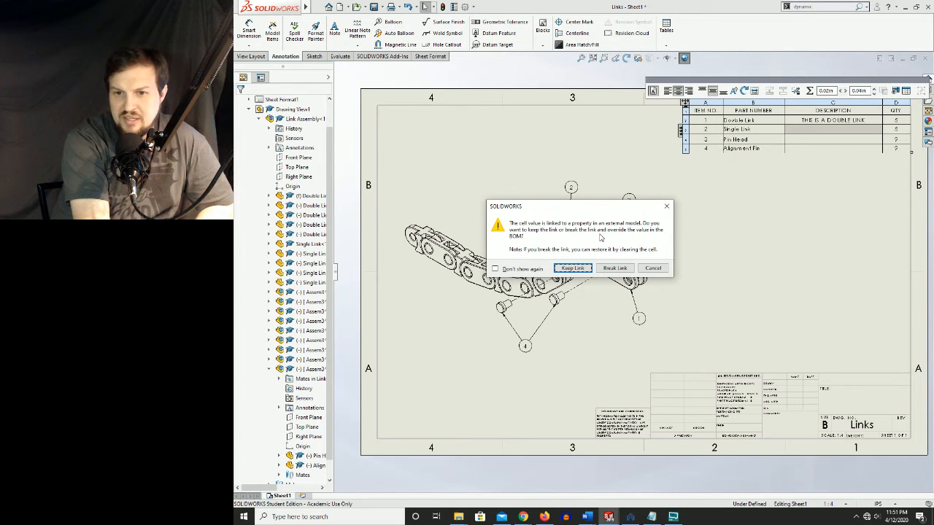
{"action": "left_click", "coordinate": [571, 268]}
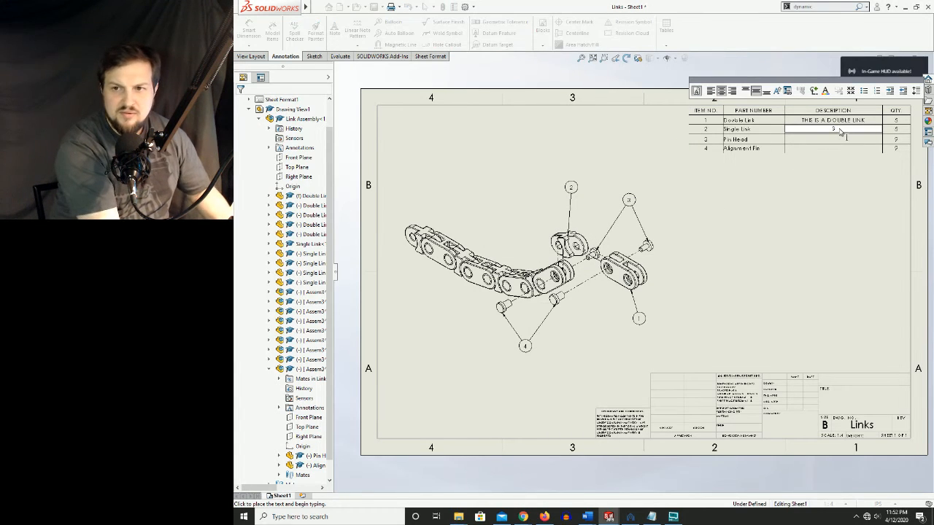
{"action": "type", "text": "THIS IS A SINGLE LIN"}
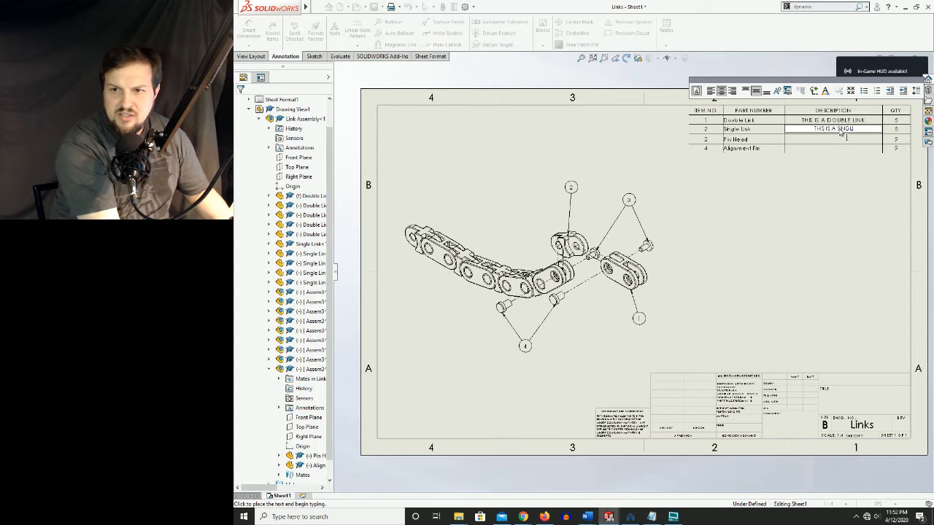
{"action": "type", "text": "K"}
{"action": "key", "text": "Return"}
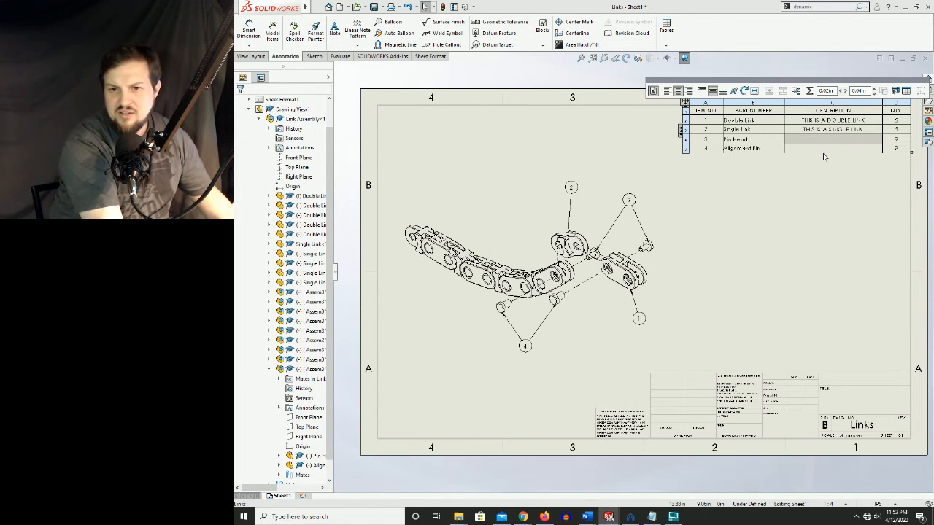
Enter the description THIS IS A PIN HEAD for the Pin Head in the bill of materials
{"action": "double_click", "coordinate": [824, 151]}
{"action": "key", "text": "Escape"}
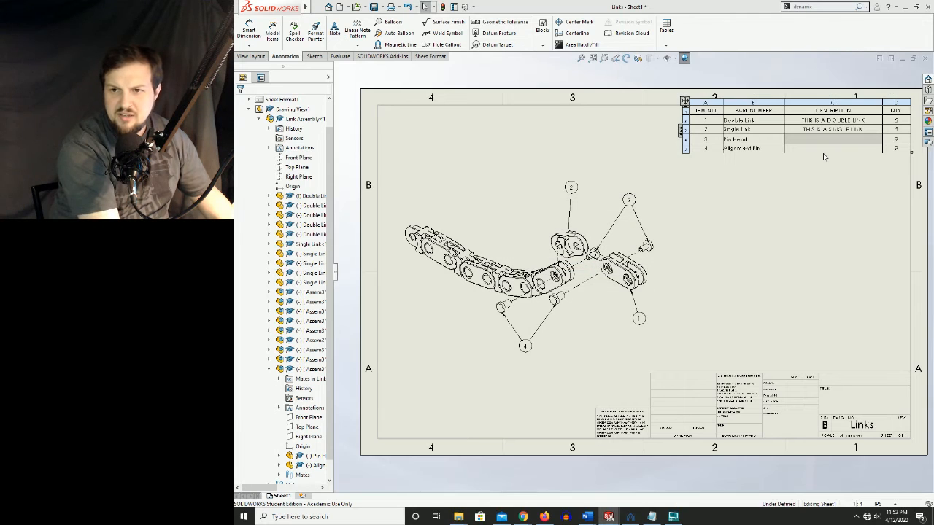
{"action": "double_click", "coordinate": [823, 139]}
{"action": "type", "text": "THIS I"}
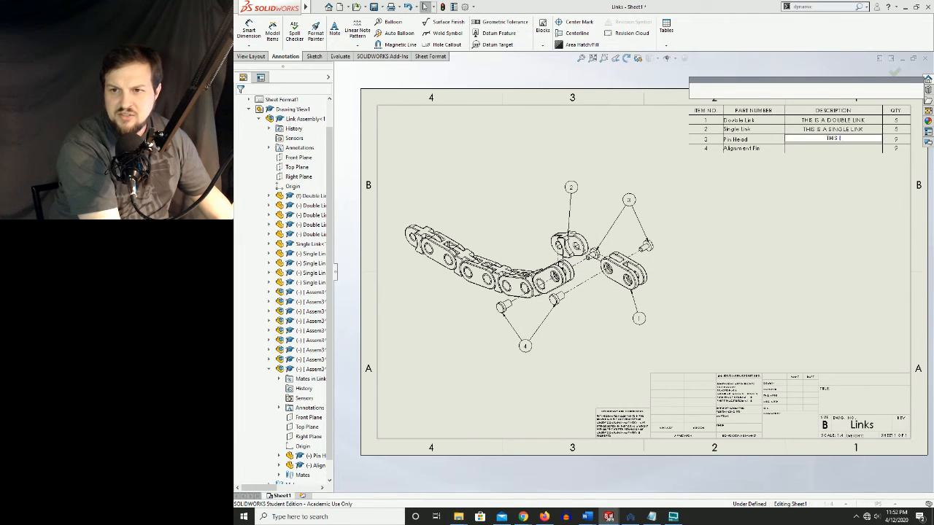
{"action": "type", "text": "S A PIN"}
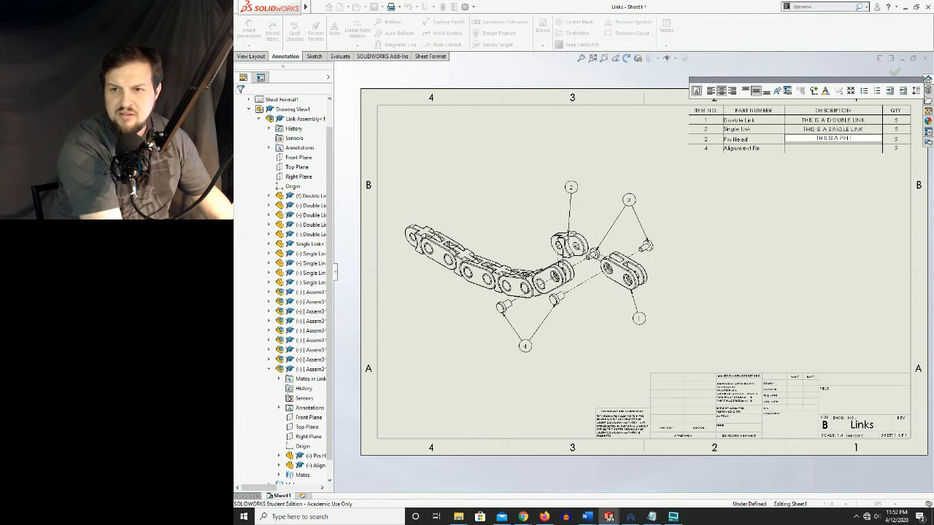
{"action": "type", "text": " HEAD"}
Enter the description THIS IS AN ALIGNMENT PIN for the Alignment Pin, keeping the cell's link to the external model property
{"action": "left_click", "coordinate": [830, 149]}
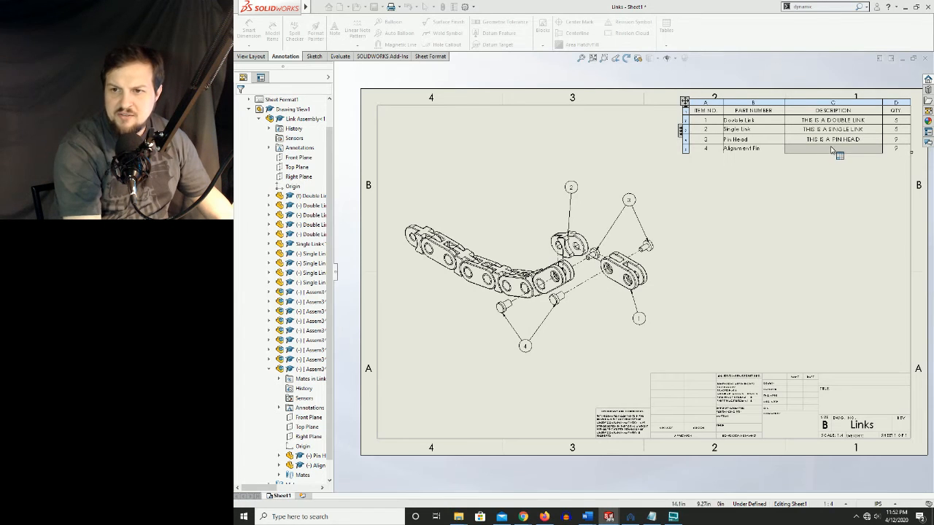
{"action": "double_click", "coordinate": [832, 152]}
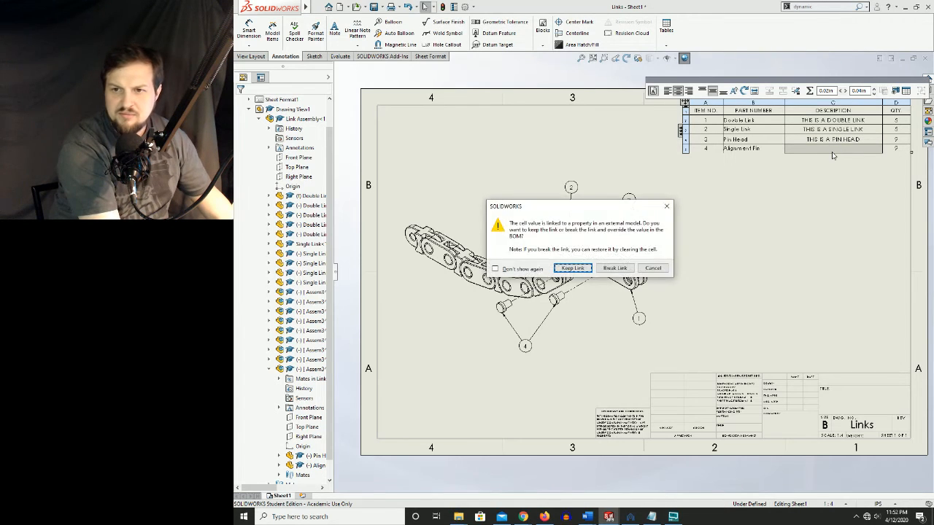
{"action": "key", "text": "Return"}
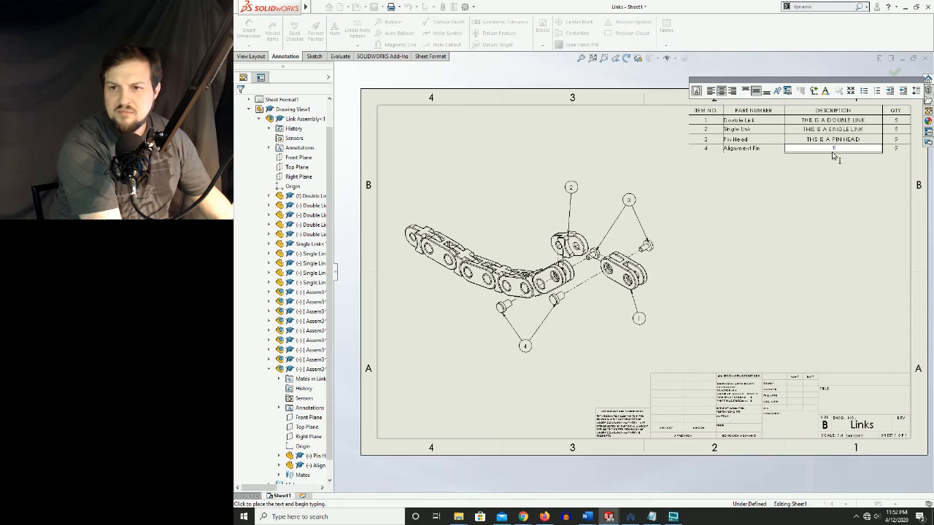
{"action": "type", "text": "THIS IS AN ALI"}
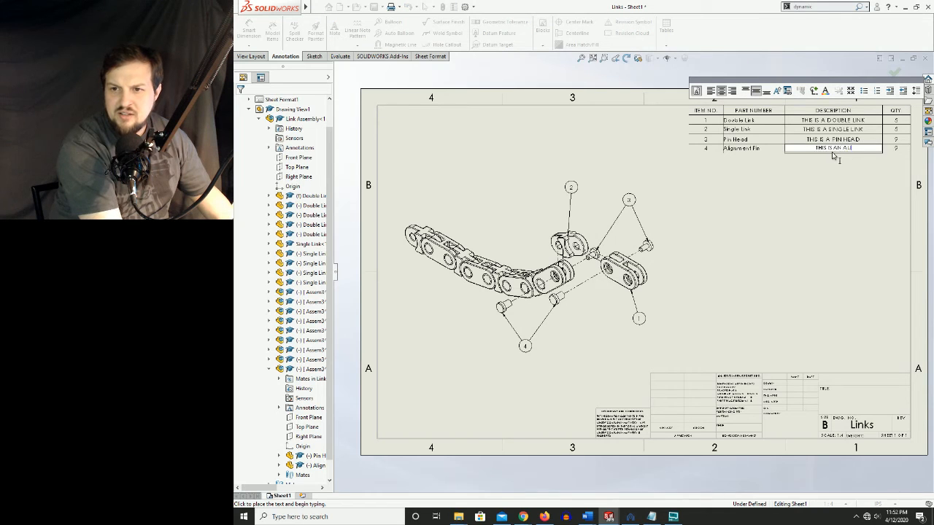
{"action": "type", "text": "GNMENT PIN"}
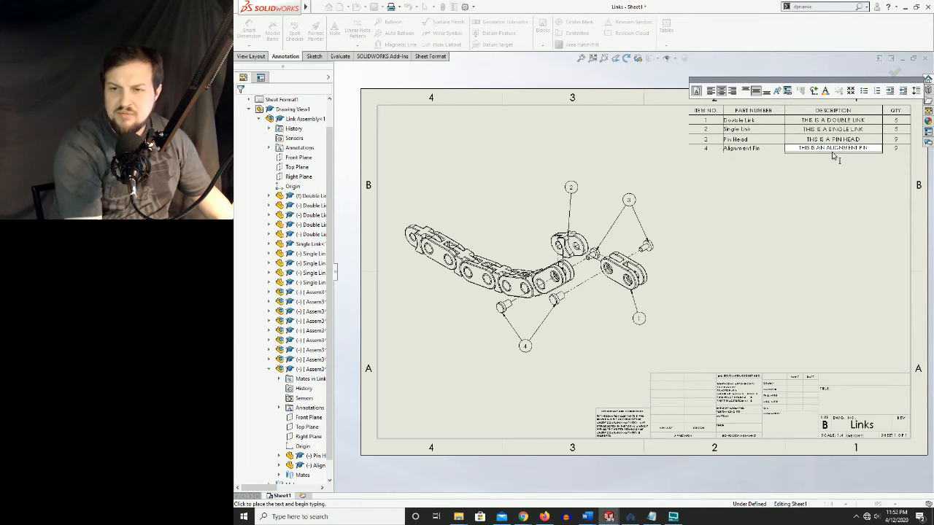
{"action": "left_click", "coordinate": [846, 226]}
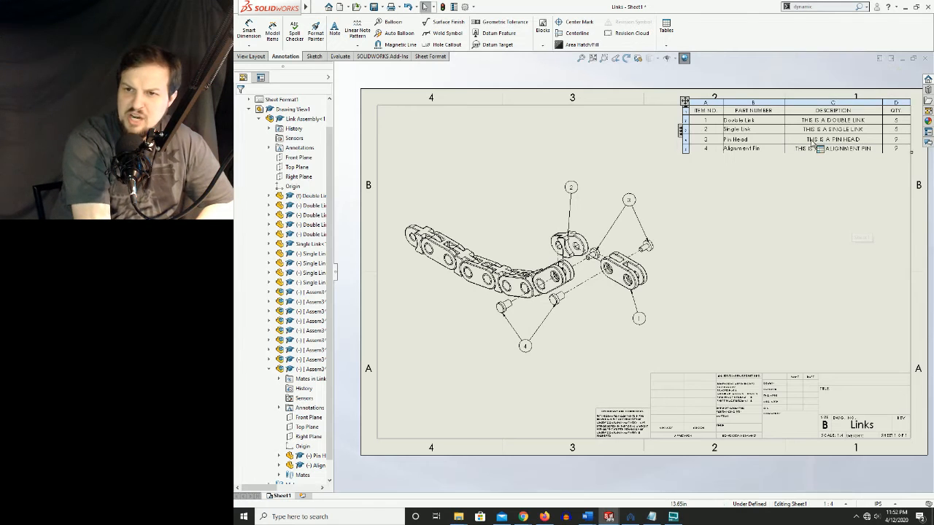
Save the Links drawing together with all its modified part files
{"action": "left_click", "coordinate": [817, 240]}
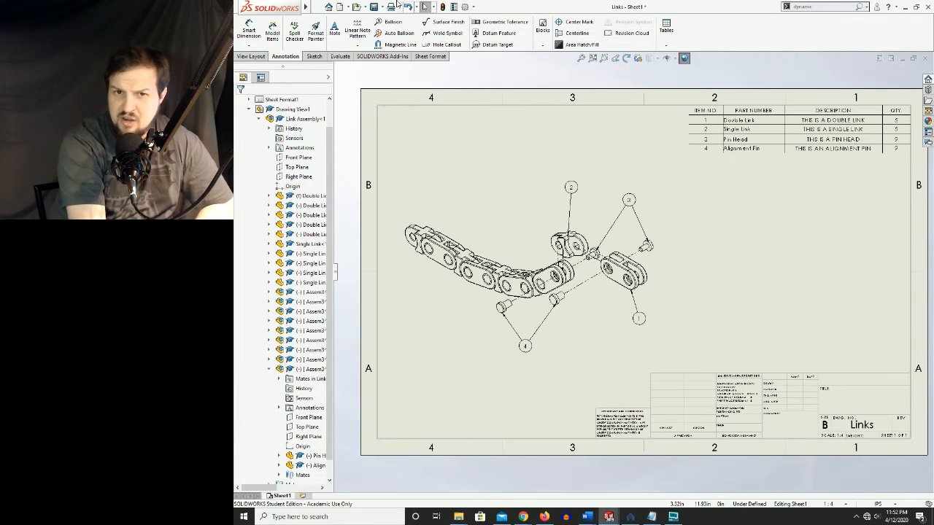
{"action": "left_click", "coordinate": [373, 7]}
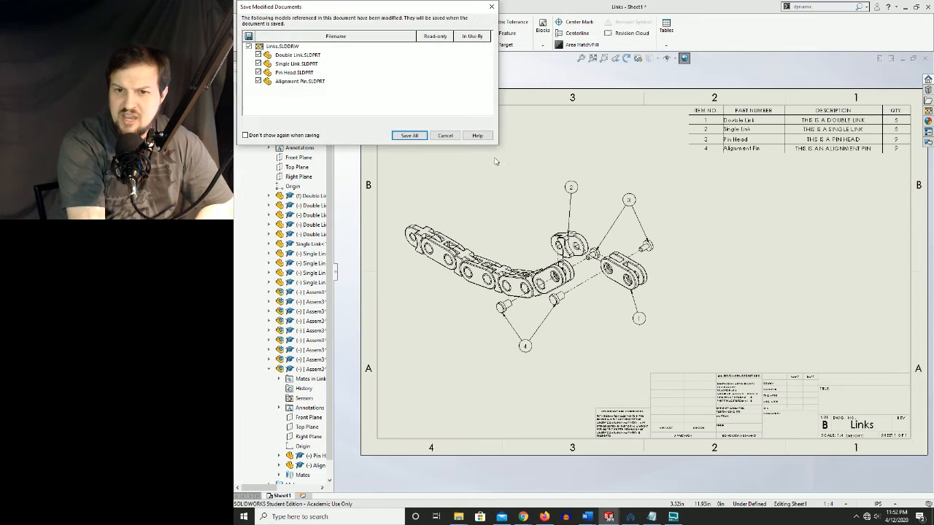
{"action": "left_click", "coordinate": [409, 136]}
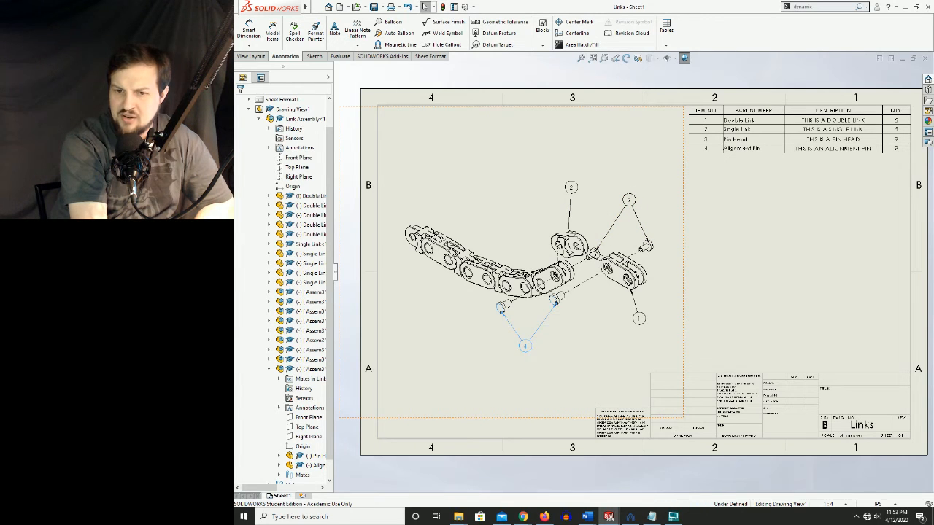
Examine the shape, size and balloon text options available for the alignment pin balloon
{"action": "left_click", "coordinate": [525, 346]}
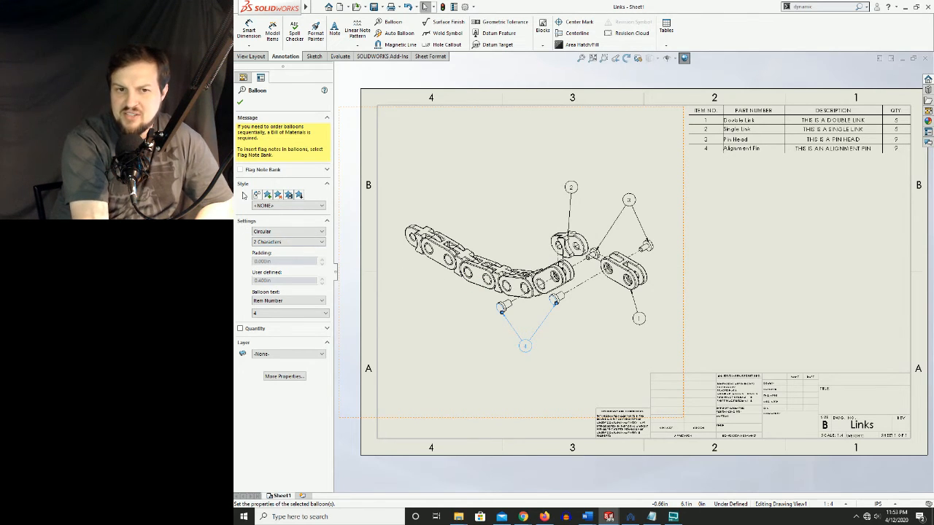
{"action": "left_click", "coordinate": [263, 231]}
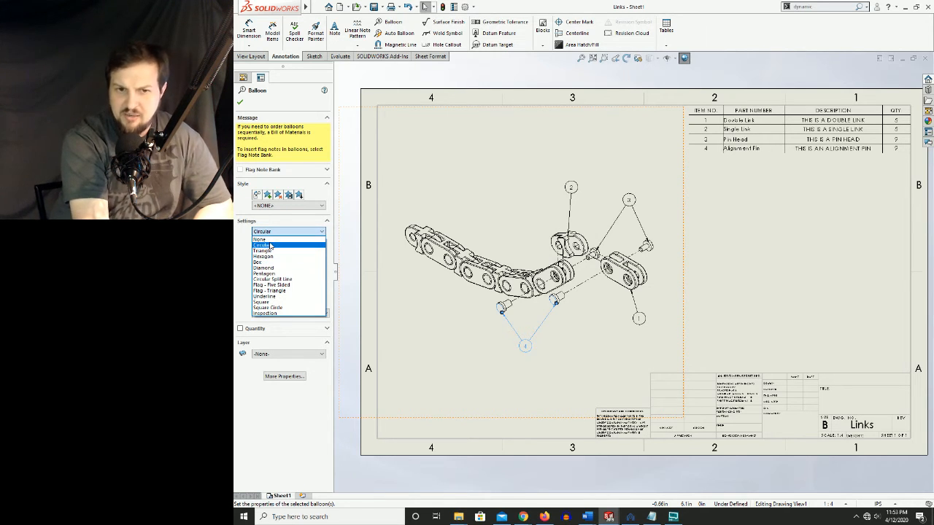
{"action": "left_click", "coordinate": [270, 245]}
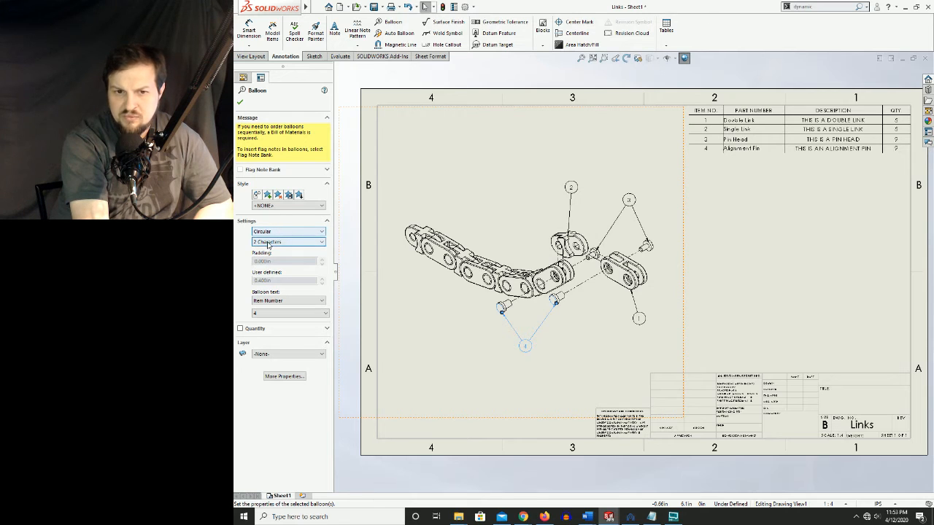
{"action": "left_click", "coordinate": [268, 242]}
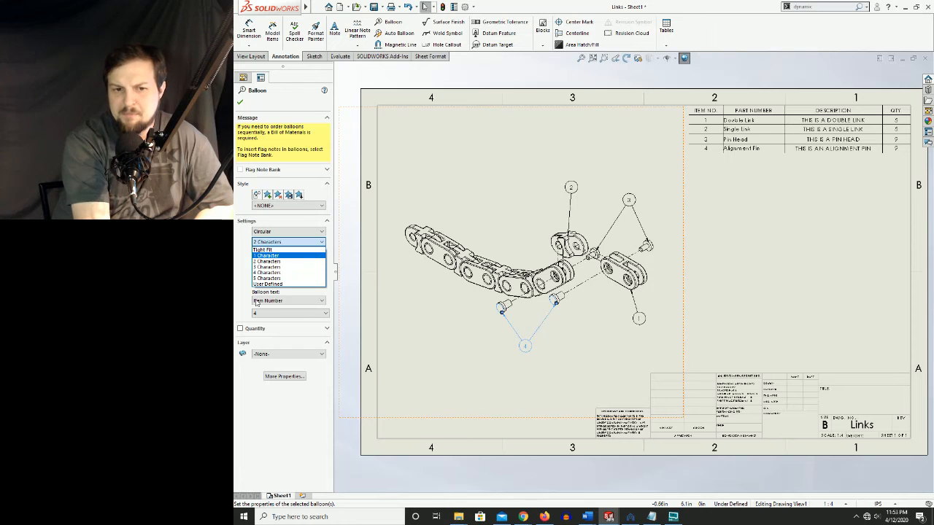
{"action": "left_click", "coordinate": [235, 284]}
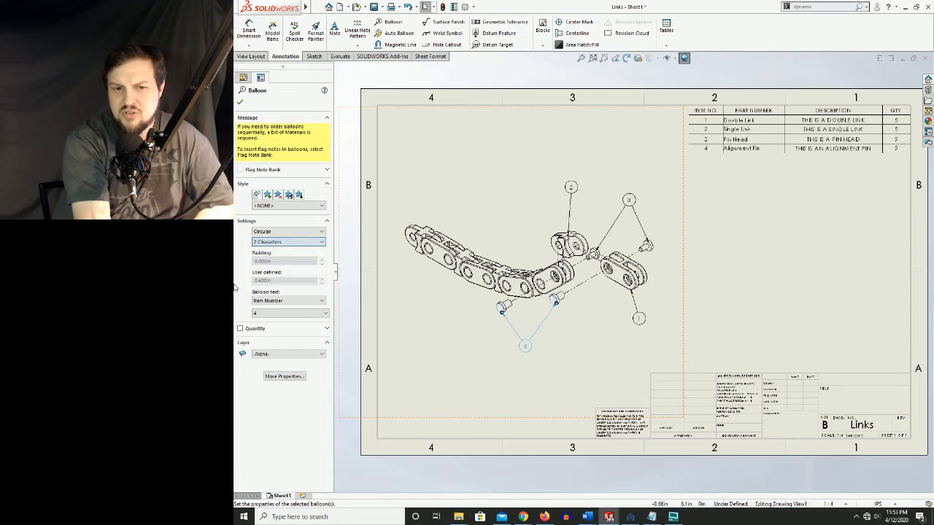
{"action": "left_click", "coordinate": [283, 300]}
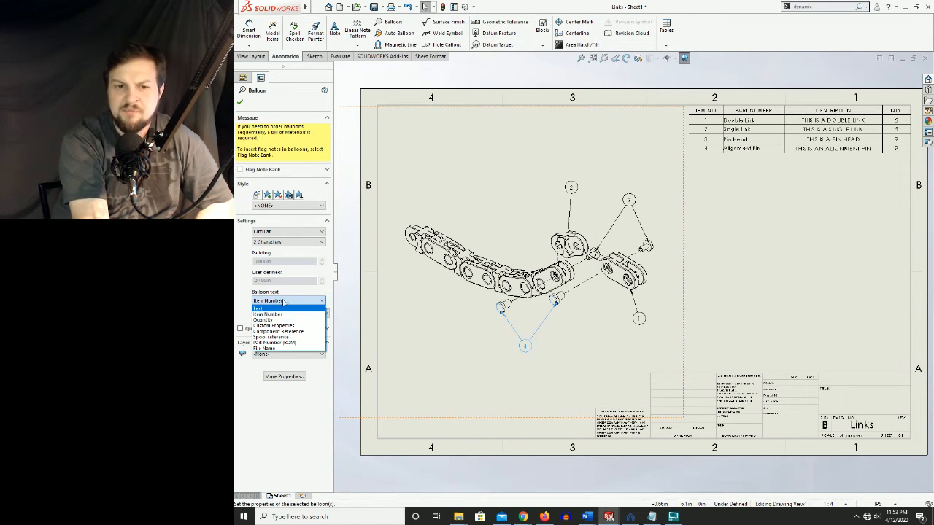
{"action": "left_click", "coordinate": [236, 265]}
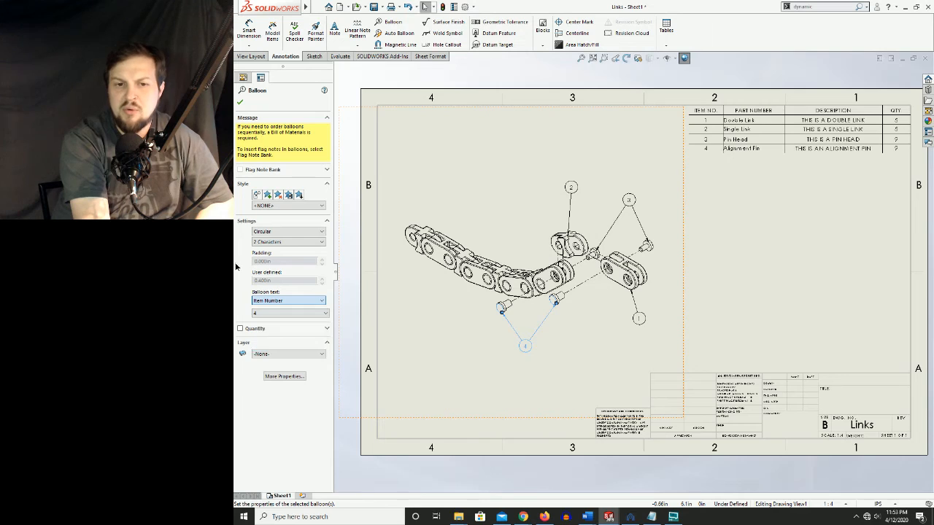
Try showing the quantity beside the alignment pin balloon, using the right placement
{"action": "left_click", "coordinate": [240, 329]}
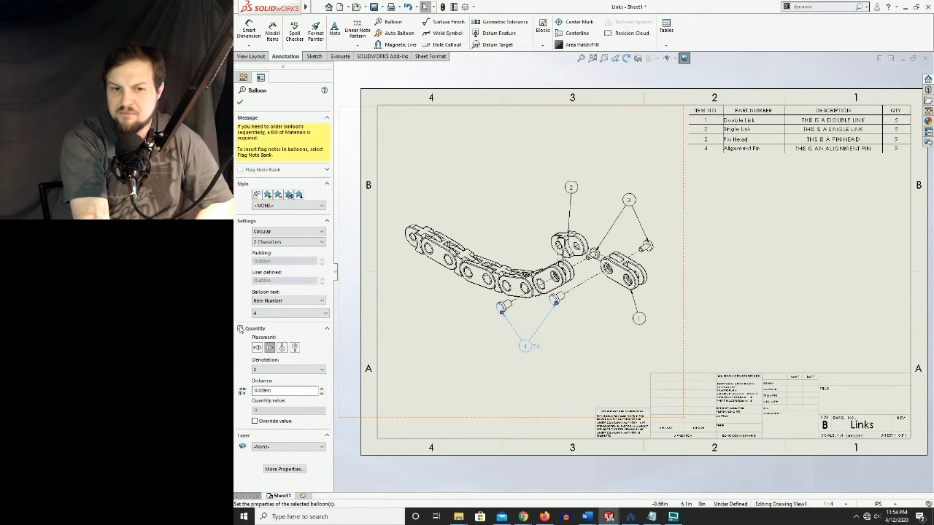
{"action": "left_click", "coordinate": [238, 329]}
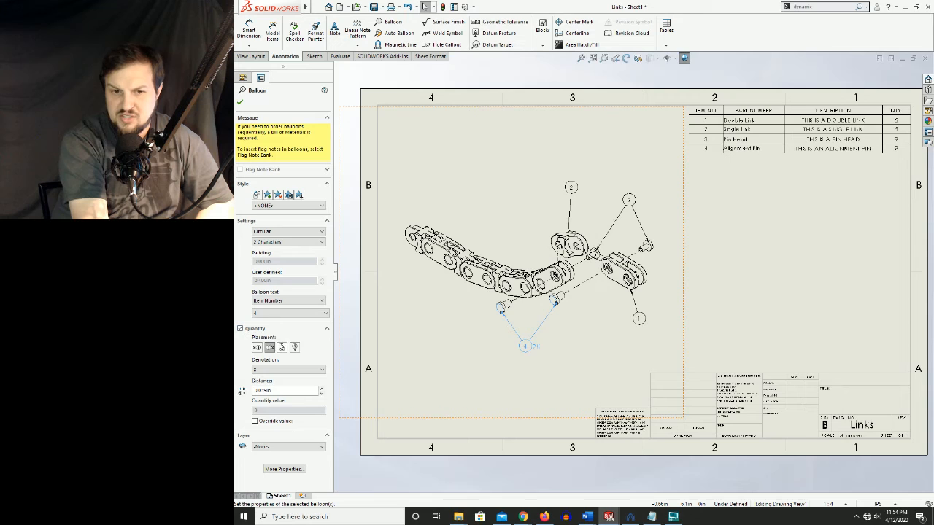
{"action": "left_click", "coordinate": [269, 347]}
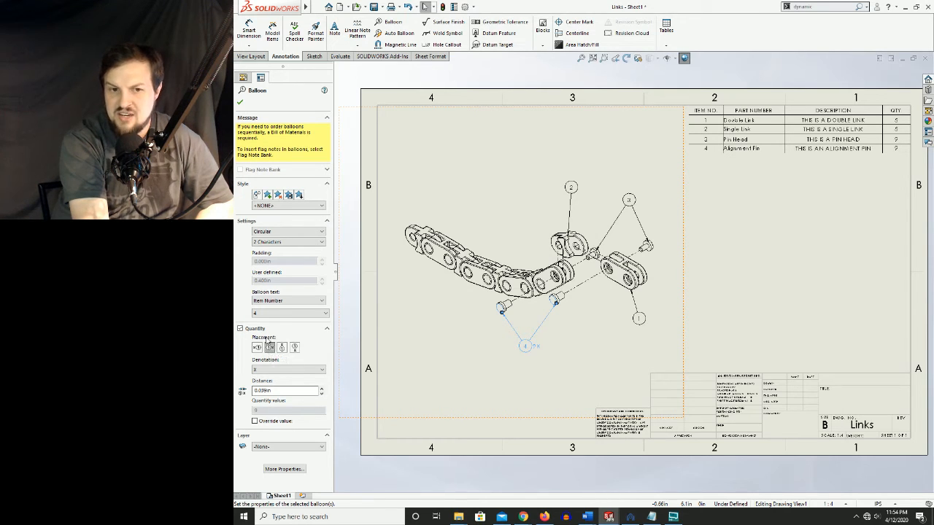
Change the alignment pin balloon to the Circular Split Line shape and turn off its separate quantity display
{"action": "left_click", "coordinate": [289, 232]}
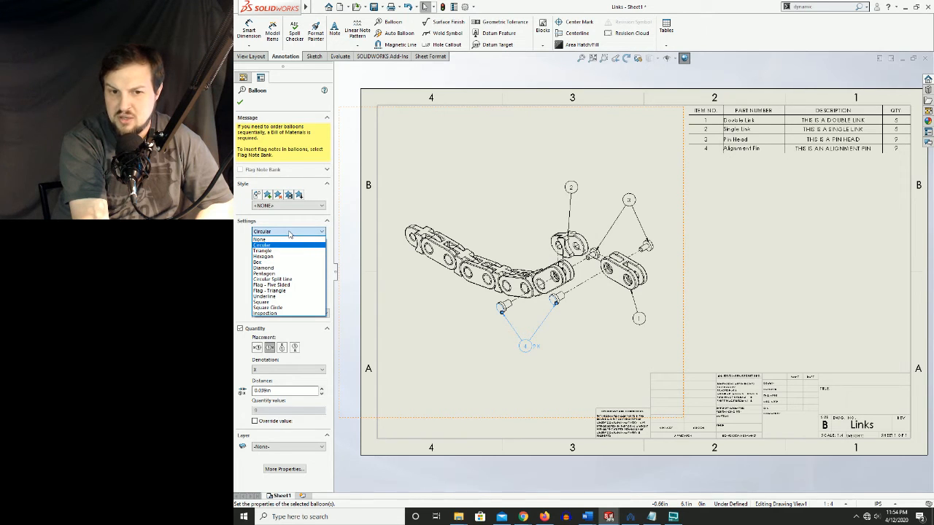
{"action": "left_click", "coordinate": [275, 280]}
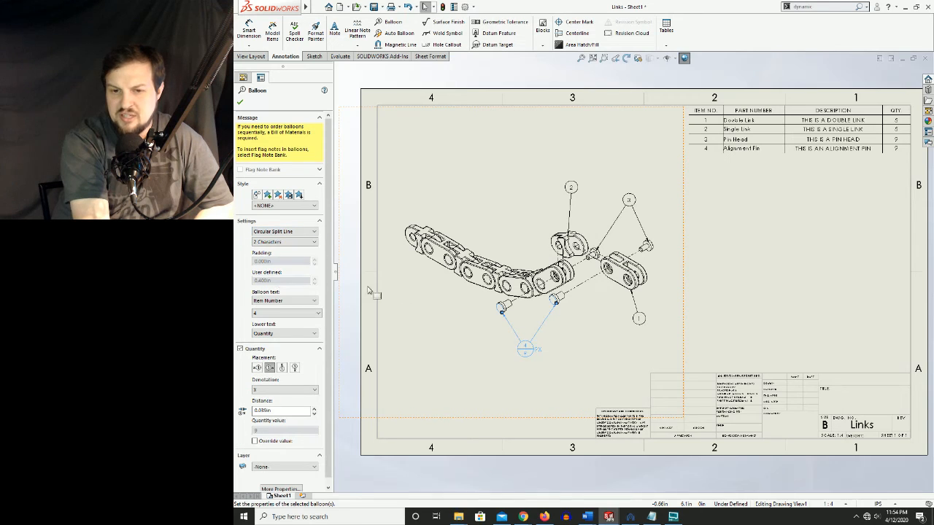
{"action": "left_click", "coordinate": [240, 348]}
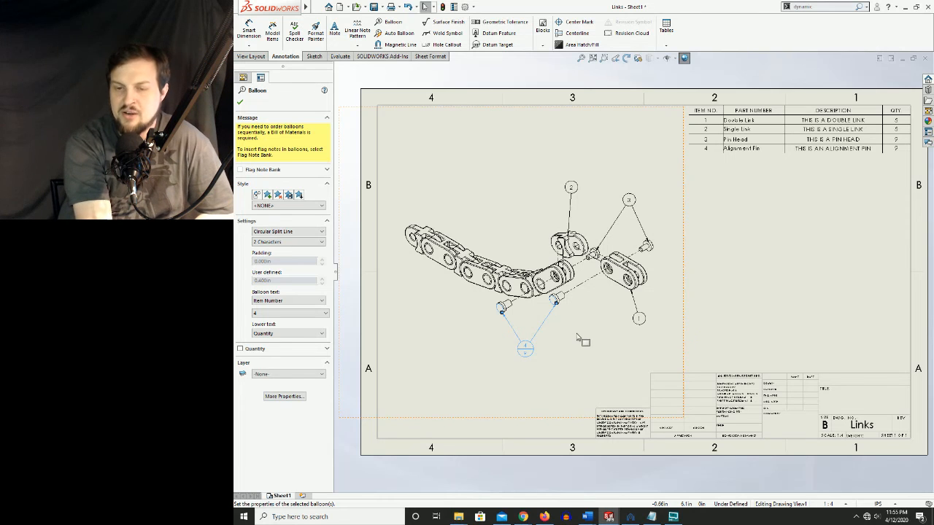
{"action": "left_click", "coordinate": [593, 375]}
Change the balloons for items 1, 2 and 3 together to the Circular Split Line shape
{"action": "left_click", "coordinate": [583, 213]}
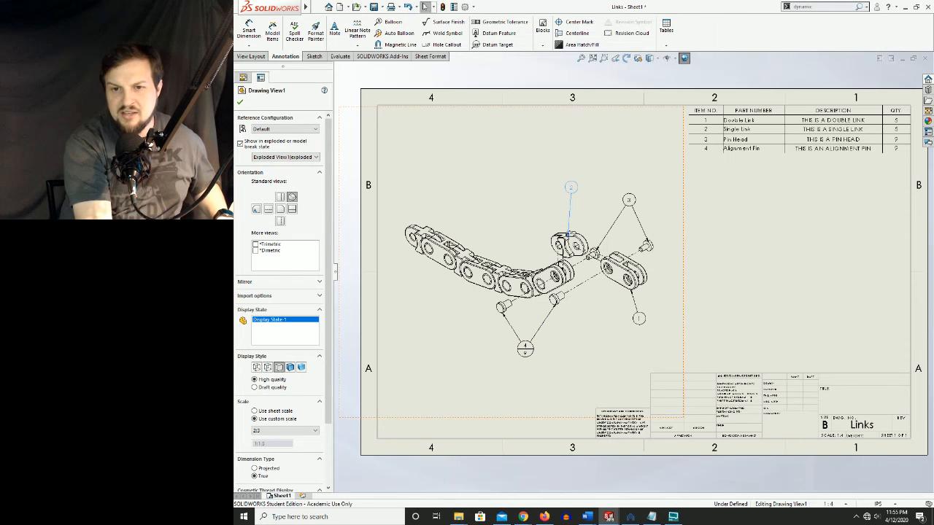
{"action": "left_click", "coordinate": [631, 197], "text": "ctrl"}
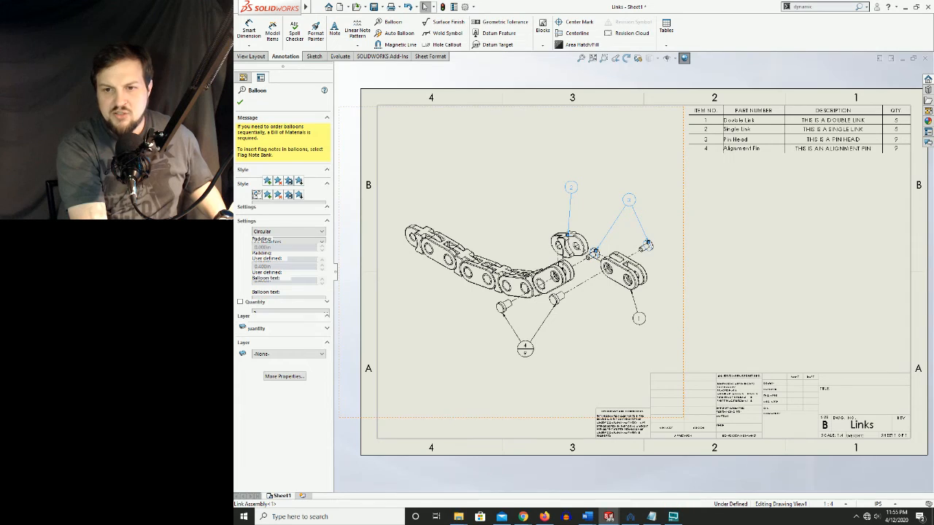
{"action": "left_click", "coordinate": [638, 319], "text": "ctrl"}
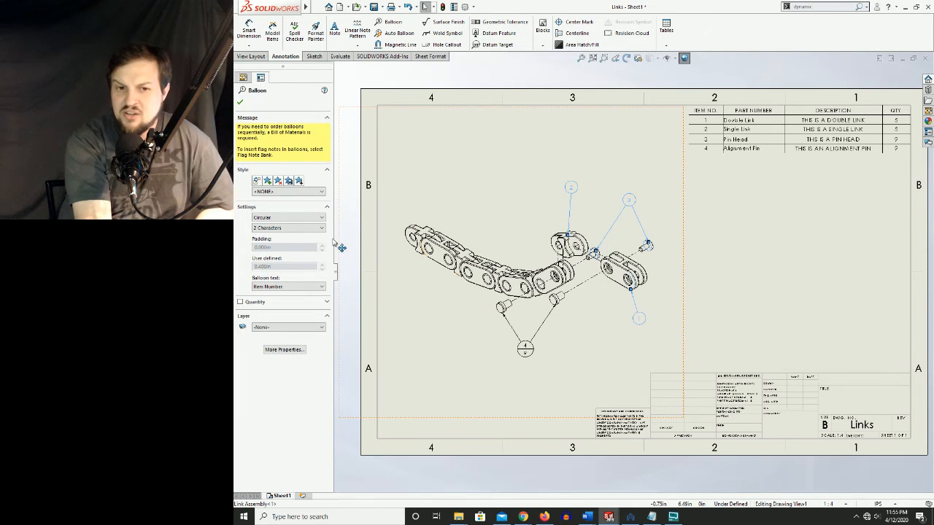
{"action": "left_click", "coordinate": [271, 219]}
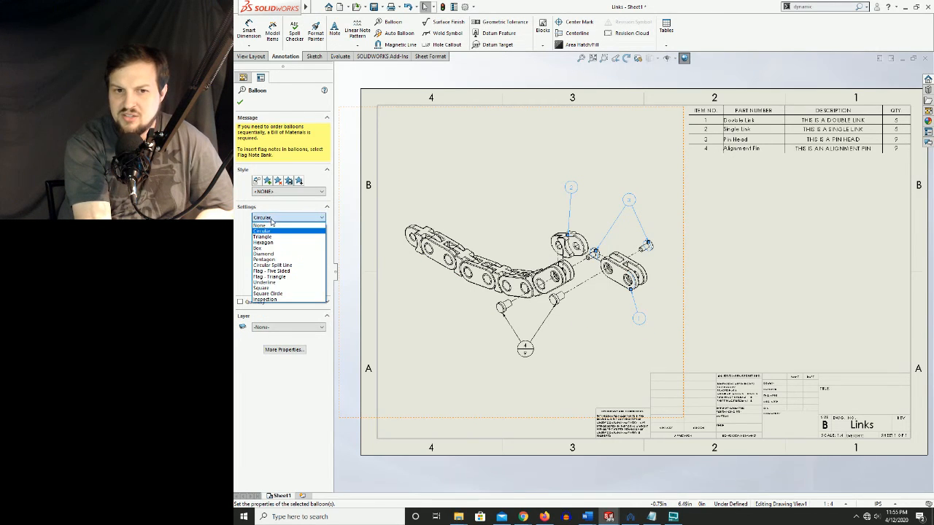
{"action": "left_click", "coordinate": [267, 264]}
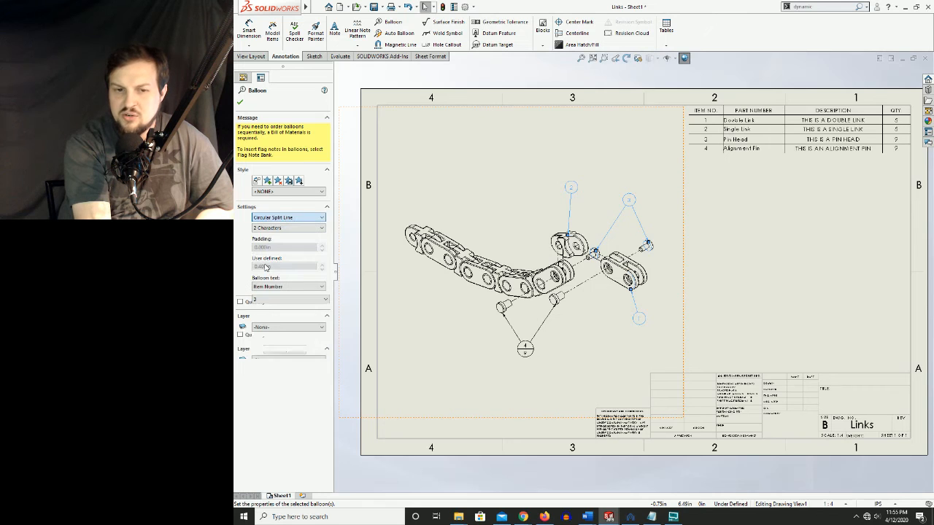
{"action": "left_click", "coordinate": [240, 103]}
{"action": "left_click", "coordinate": [723, 224]}
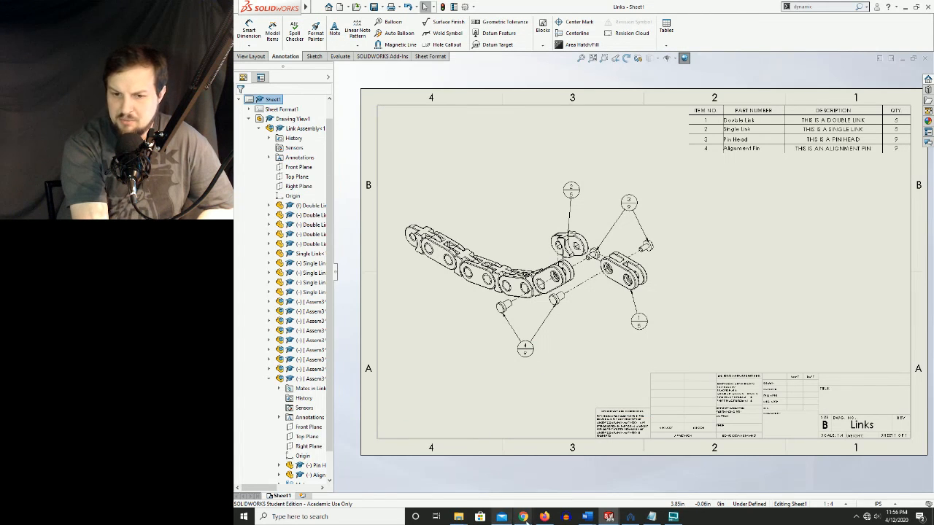
Switch to the course page in Chrome, examine the assignments listed under Session 23 & 24, and return to the Links drawing
{"action": "mouse_move", "coordinate": [526, 519]}
{"action": "left_click", "coordinate": [602, 474]}
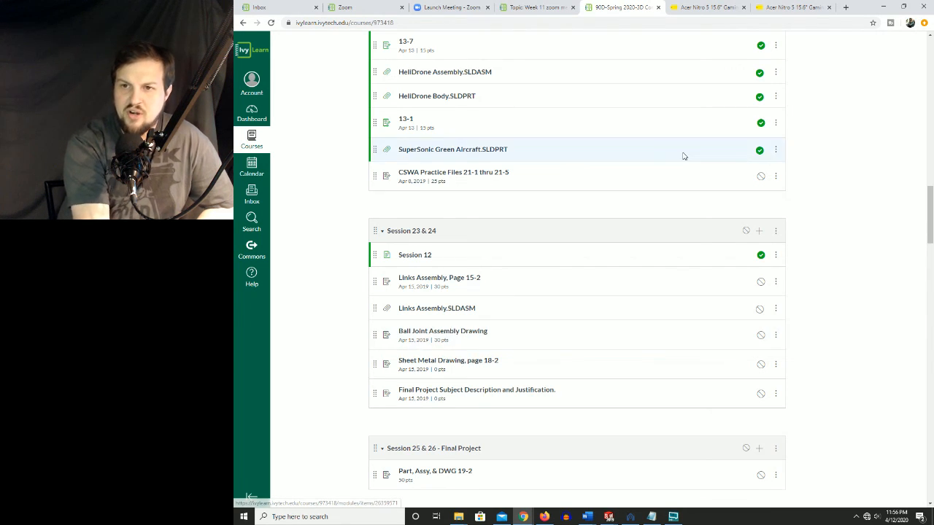
{"action": "left_click", "coordinate": [882, 7]}
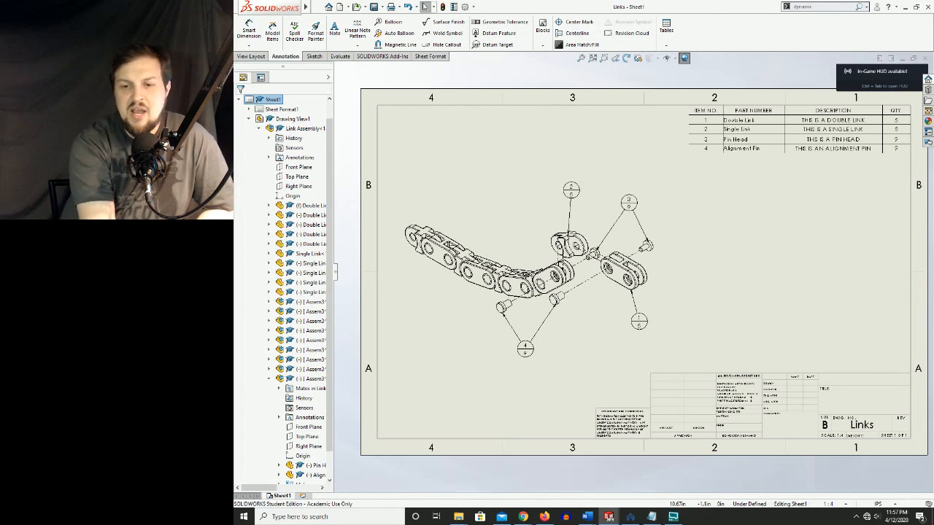
{"action": "left_click", "coordinate": [672, 512]}
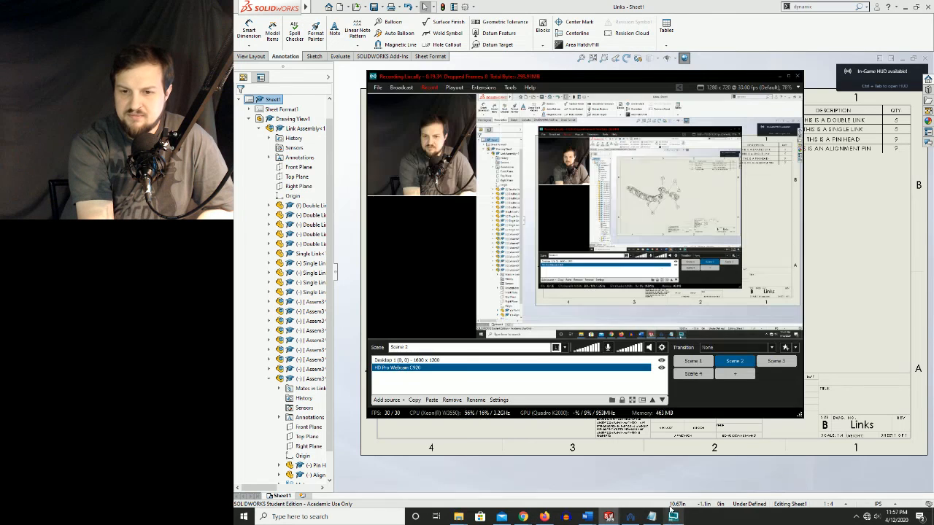